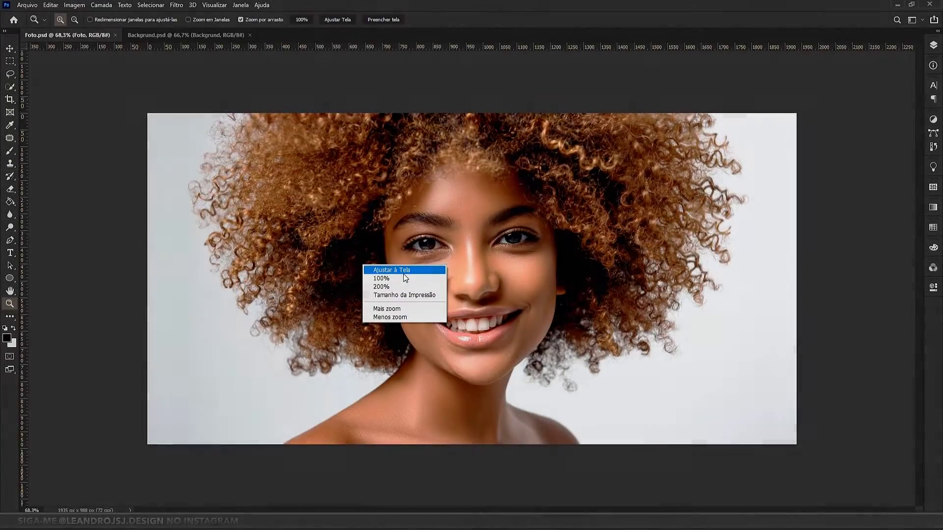
Step: Fit the curly-haired portrait to the window with Ajustar à Tela, then switch to the Move tool
{"action": "left_click", "coordinate": [403, 270]}
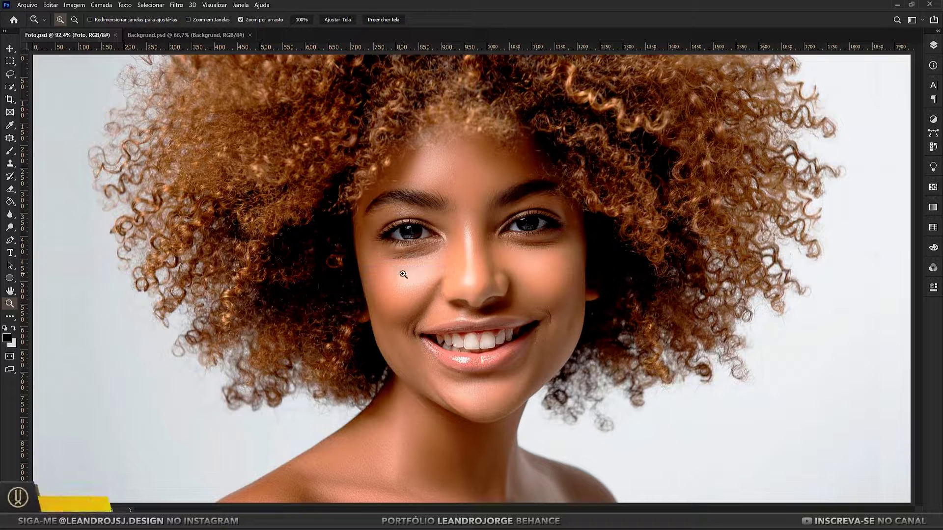
{"action": "left_click", "coordinate": [933, 45]}
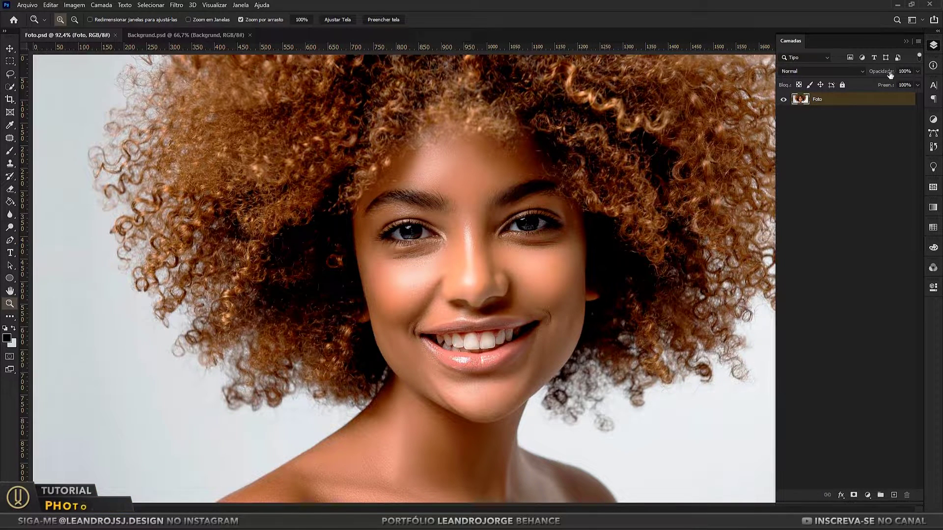
{"action": "left_click", "coordinate": [905, 41]}
{"action": "key", "text": "v"}
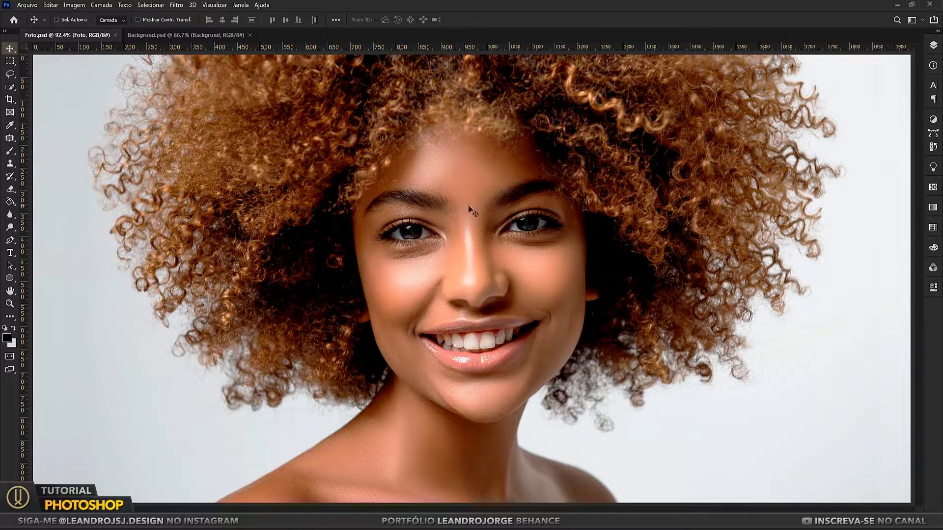
Step: Select the woman with Selecionar > Assunto and open Selecionar e mascarar for that selection
{"action": "left_click", "coordinate": [150, 5]}
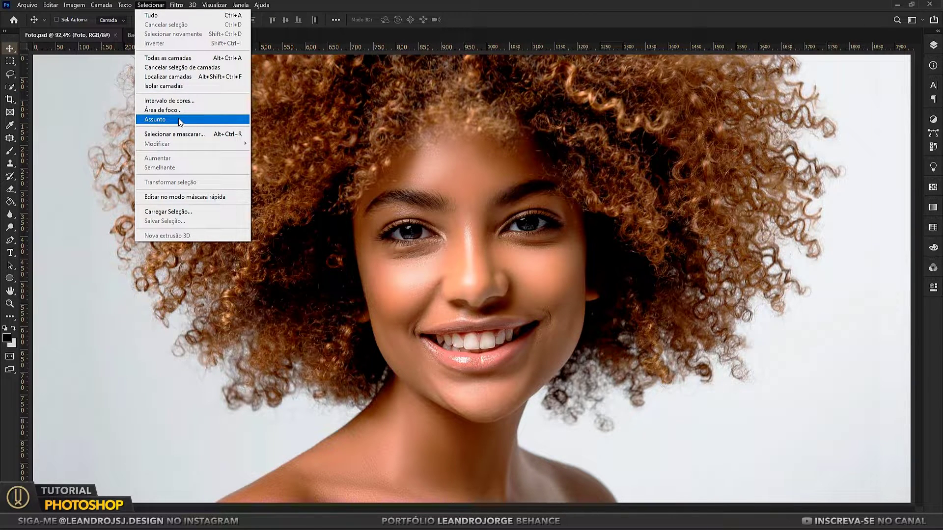
{"action": "left_click", "coordinate": [178, 119]}
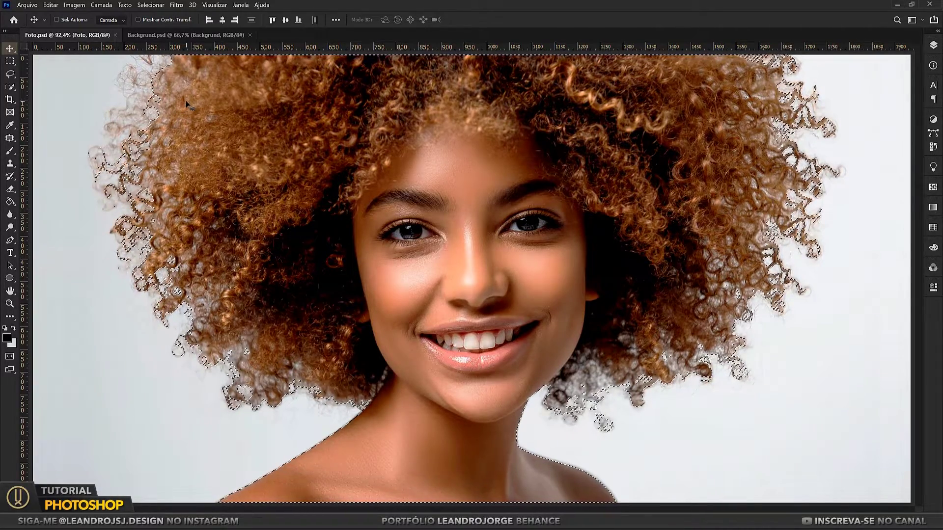
{"action": "left_click", "coordinate": [9, 89]}
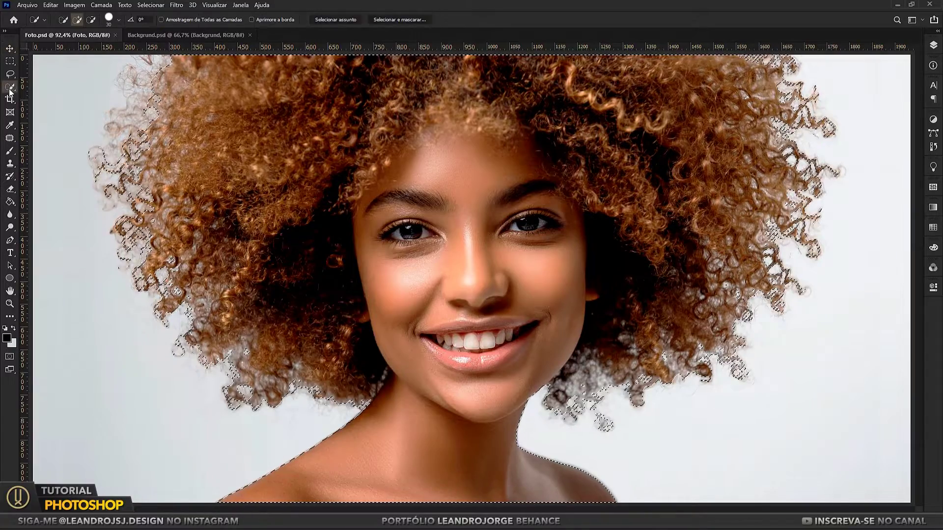
{"action": "right_click", "coordinate": [402, 263]}
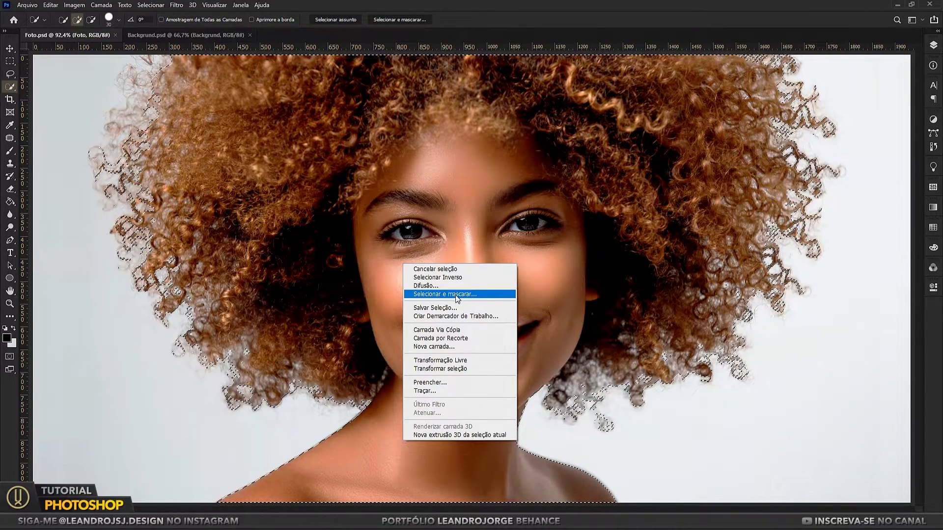
{"action": "left_click", "coordinate": [454, 294]}
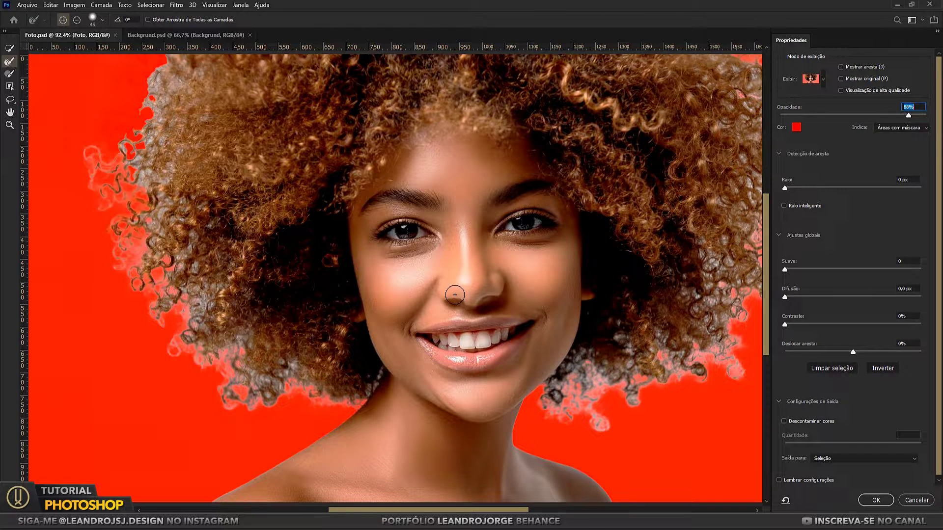
Step: Set the Select and Mask overlay preview to 100% opacity
{"action": "left_click", "coordinate": [455, 295]}
{"action": "left_click_drag", "start_coordinate": [908, 116], "coordinate": [933, 118]}
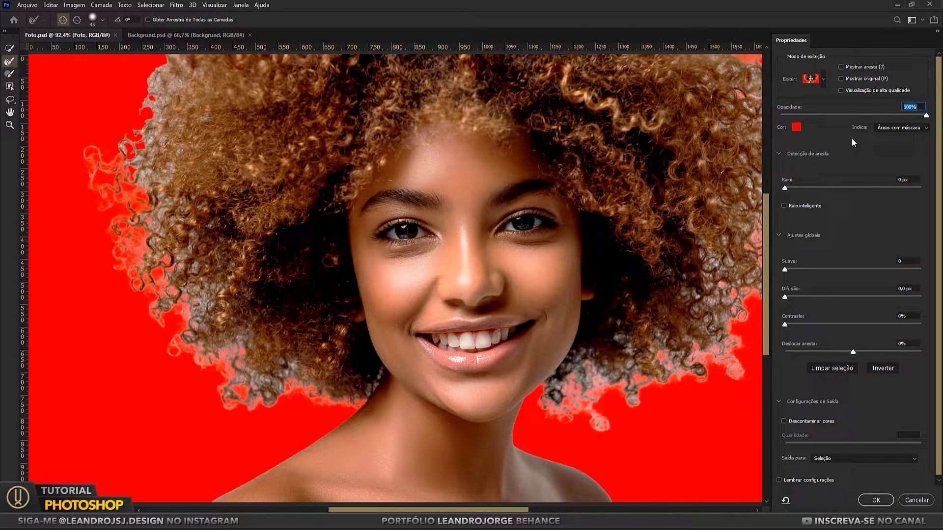
{"action": "left_click", "coordinate": [823, 79]}
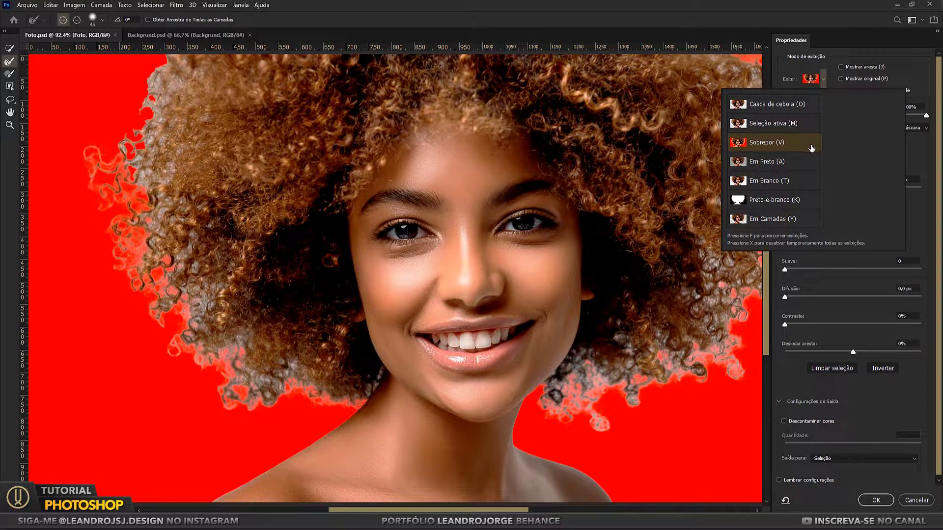
{"action": "left_click", "coordinate": [903, 73]}
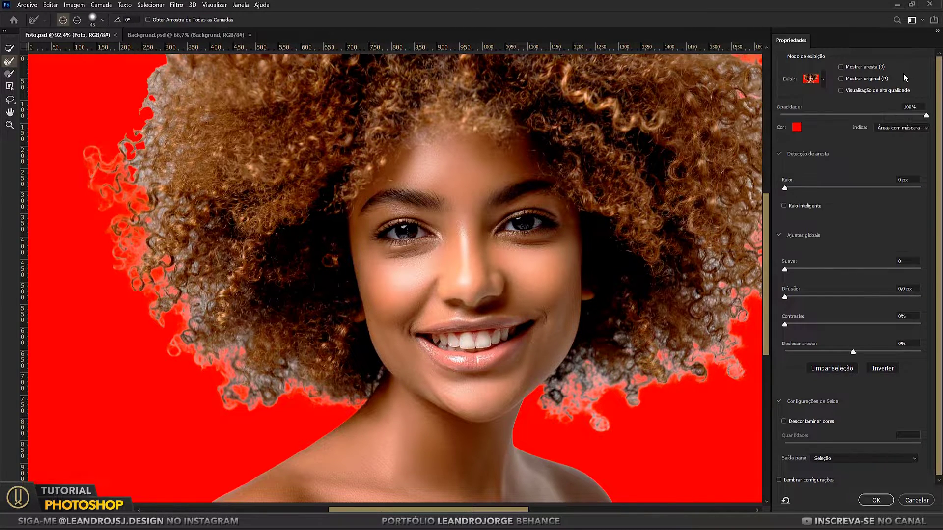
Step: Change the overlay colour to a dark green and confirm it
{"action": "left_click", "coordinate": [799, 129]}
{"action": "left_click_drag", "start_coordinate": [780, 185], "coordinate": [656, 270]}
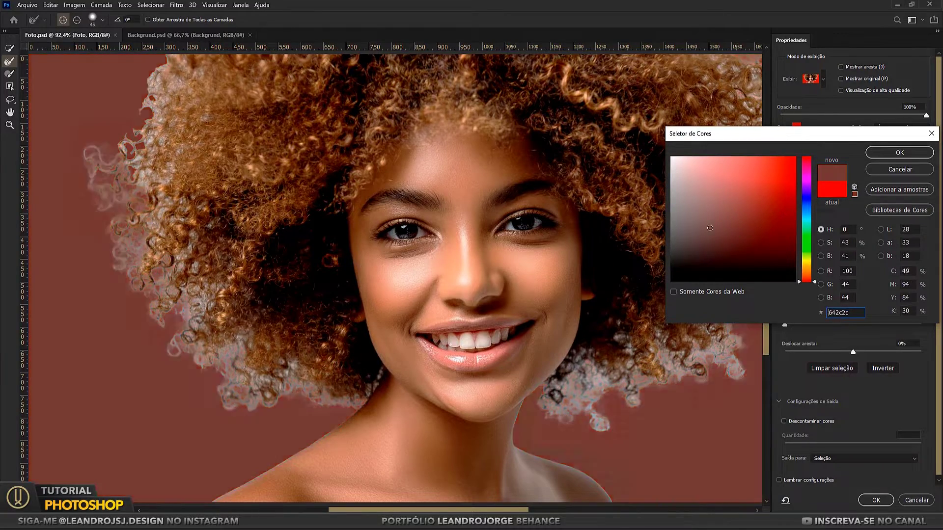
{"action": "mouse_move", "coordinate": [758, 266]}
{"action": "left_mouse_down"}
{"action": "mouse_move", "coordinate": [760, 224]}
{"action": "mouse_move", "coordinate": [662, 272]}
{"action": "left_mouse_up"}
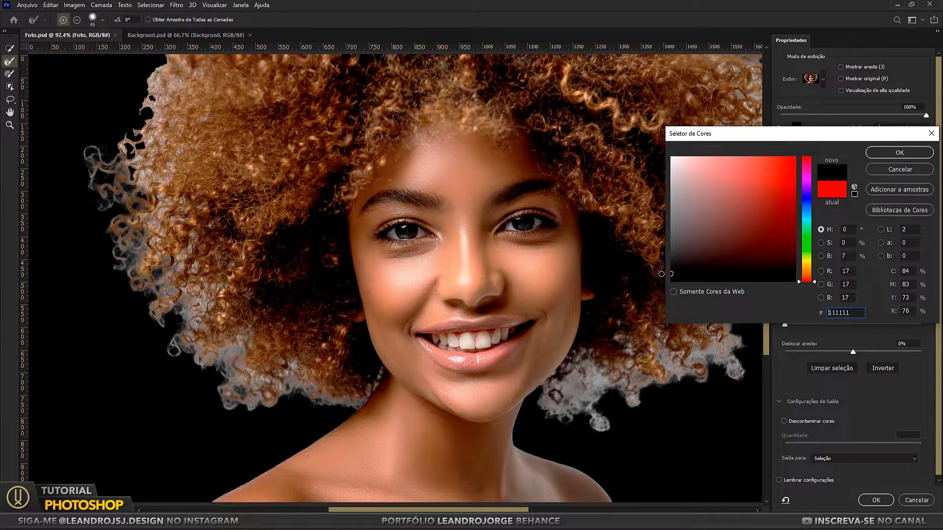
{"action": "left_click_drag", "start_coordinate": [671, 271], "coordinate": [798, 186]}
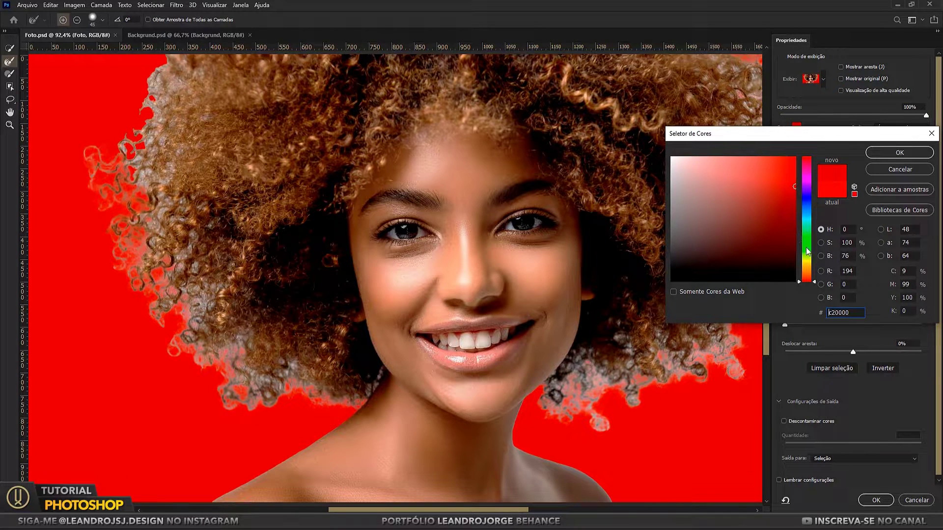
{"action": "left_click", "coordinate": [808, 249]}
{"action": "mouse_move", "coordinate": [746, 216]}
{"action": "left_mouse_down"}
{"action": "mouse_move", "coordinate": [755, 223]}
{"action": "mouse_move", "coordinate": [795, 201]}
{"action": "left_mouse_up"}
{"action": "left_click_drag", "start_coordinate": [812, 247], "coordinate": [814, 251]}
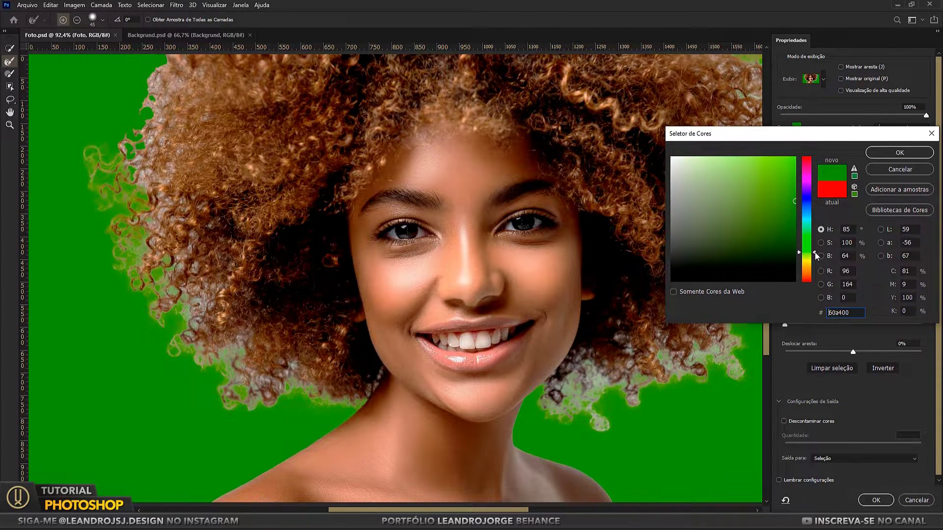
{"action": "left_click", "coordinate": [770, 221]}
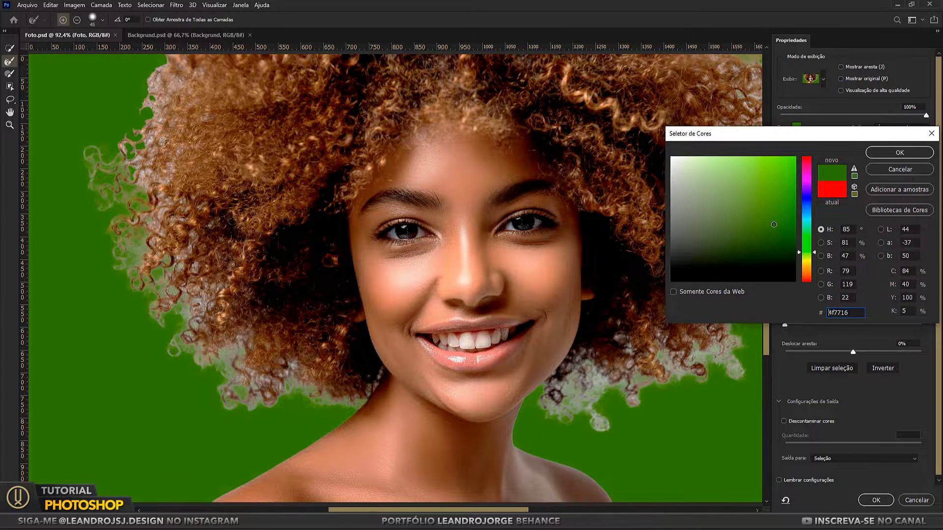
{"action": "left_click_drag", "start_coordinate": [774, 224], "coordinate": [781, 226]}
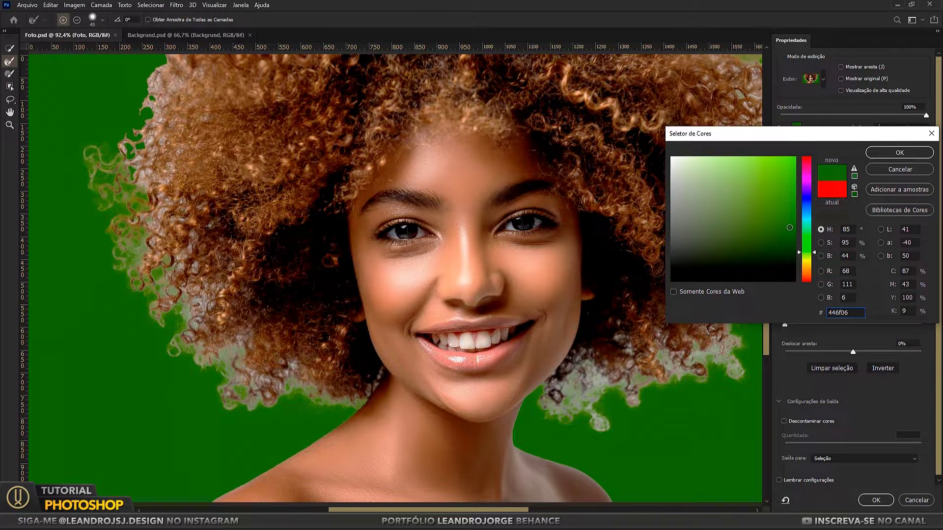
{"action": "left_click", "coordinate": [878, 152]}
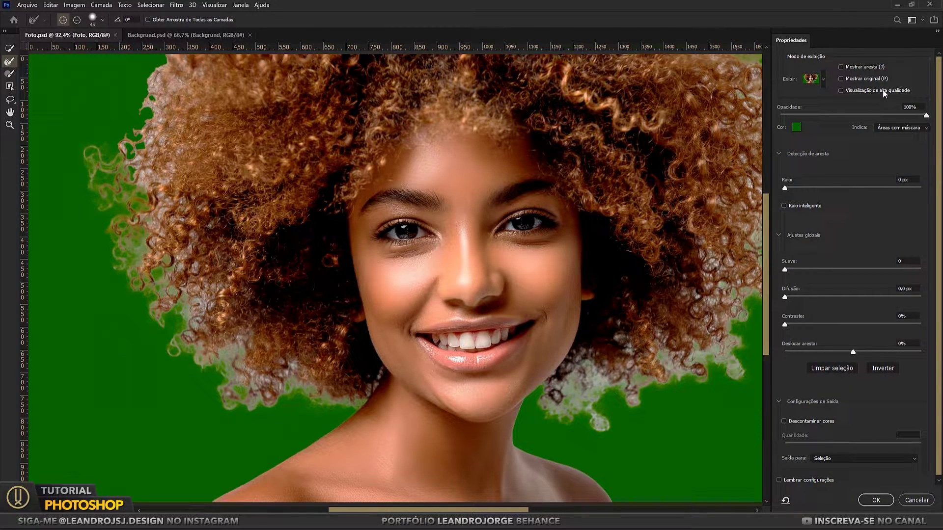
Step: Turn on high-quality preview and refine the mask edge along the left-side curls
{"action": "left_click", "coordinate": [840, 90]}
{"action": "left_click", "coordinate": [162, 182]}
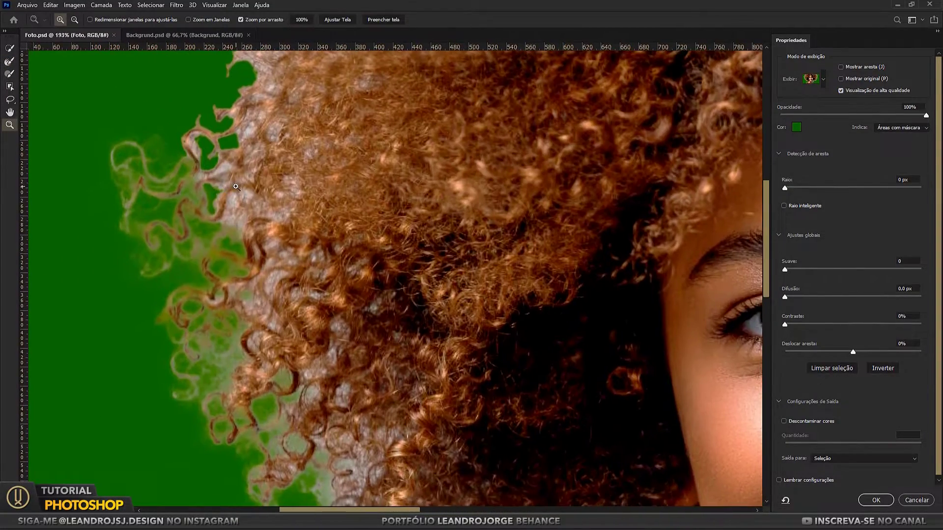
{"action": "left_click", "coordinate": [8, 63]}
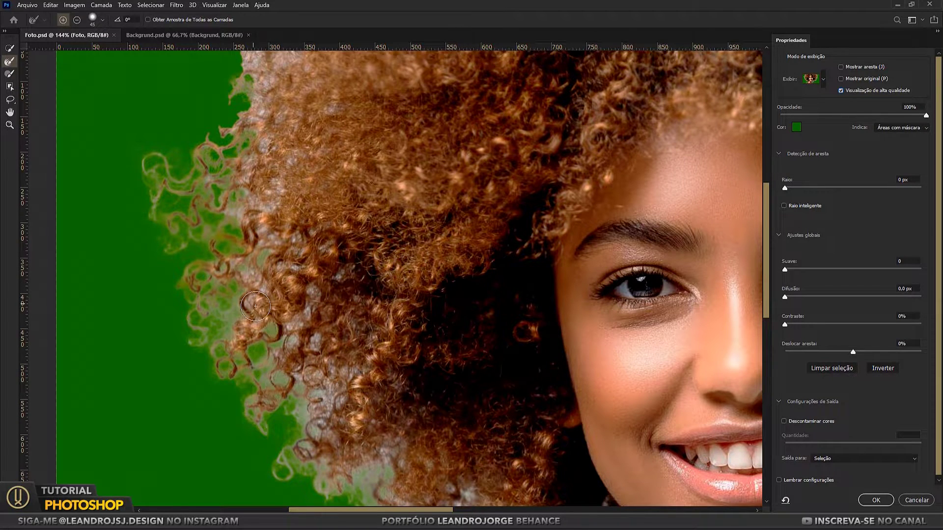
{"action": "scroll", "coordinate": [297, 271], "scroll_direction": "up", "scroll_amount": 3}
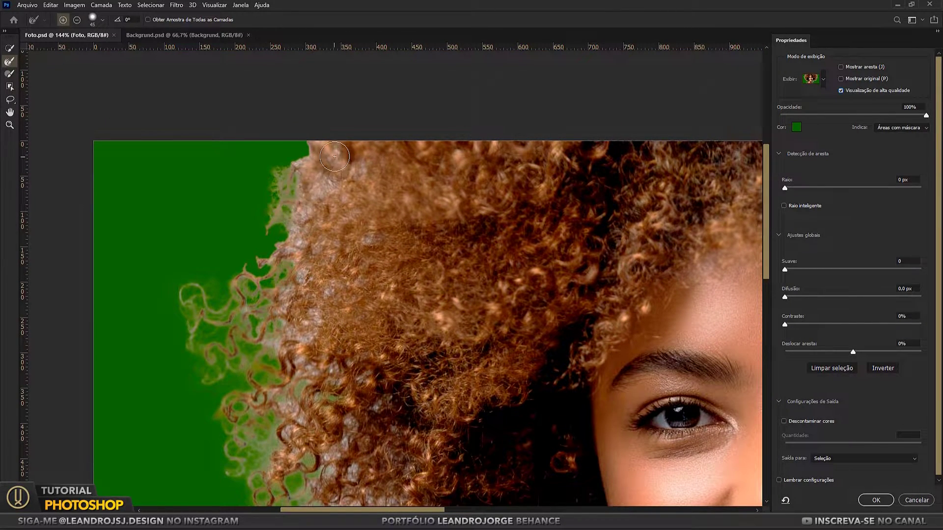
{"action": "left_click_drag", "start_coordinate": [304, 215], "coordinate": [305, 354]}
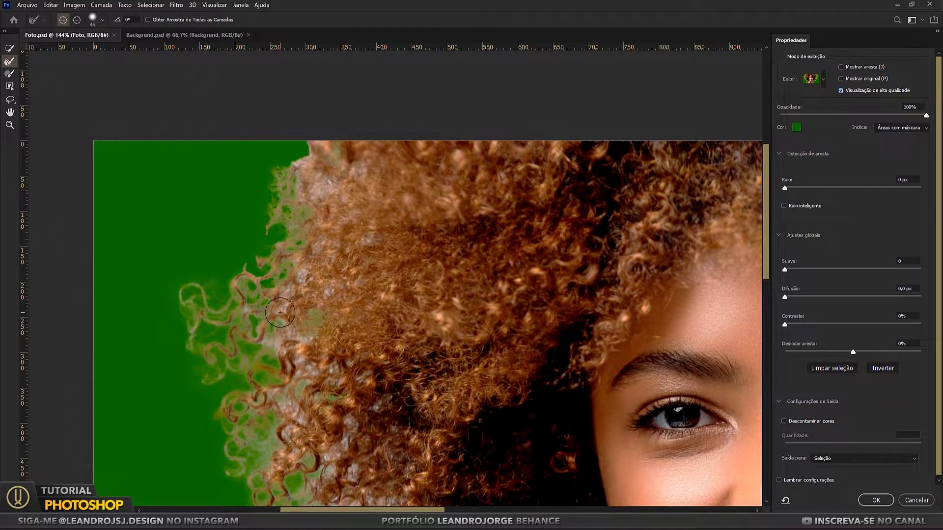
{"action": "scroll", "coordinate": [306, 355], "scroll_direction": "down", "scroll_amount": 6}
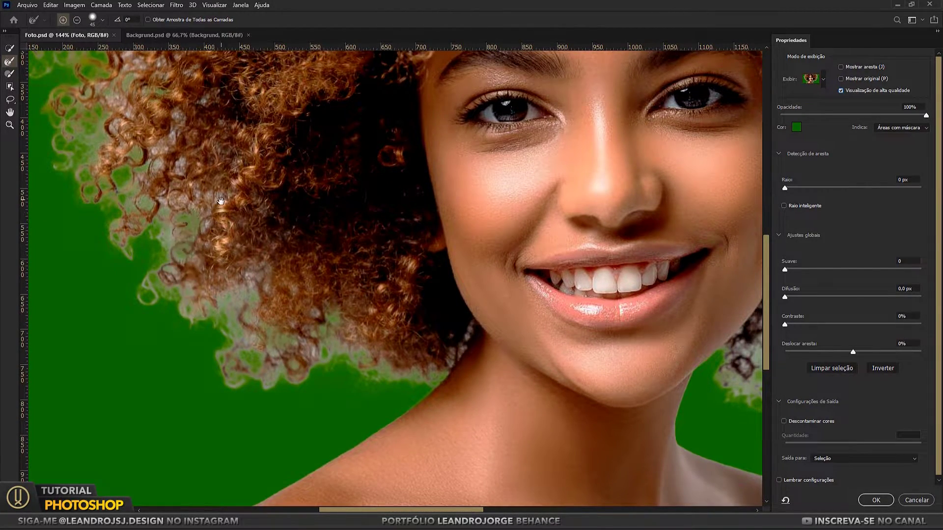
{"action": "scroll", "coordinate": [319, 360], "scroll_direction": "up", "scroll_amount": 2}
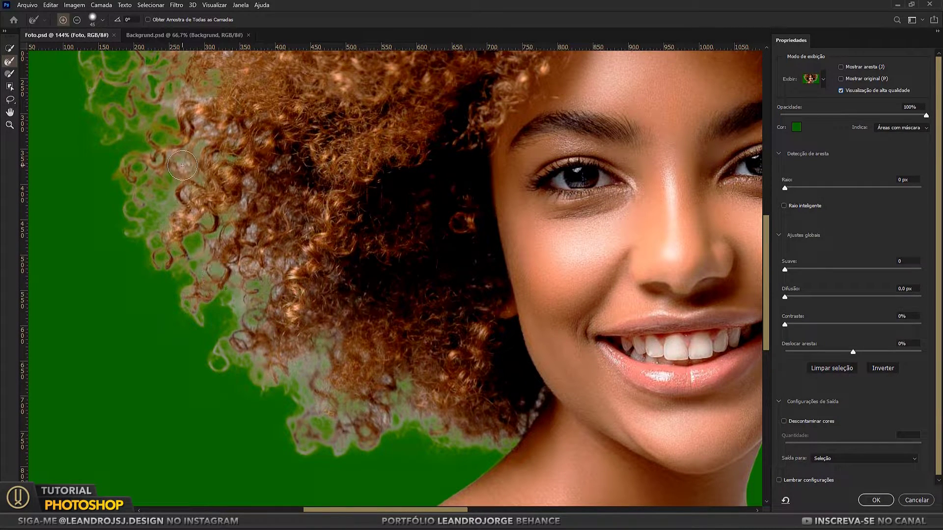
{"action": "left_click_drag", "start_coordinate": [319, 359], "coordinate": [182, 195]}
Step: Reduce the Refine Edge Brush to size 25 and move around the hair edges
{"action": "scroll", "coordinate": [182, 194], "scroll_direction": "up", "scroll_amount": 1}
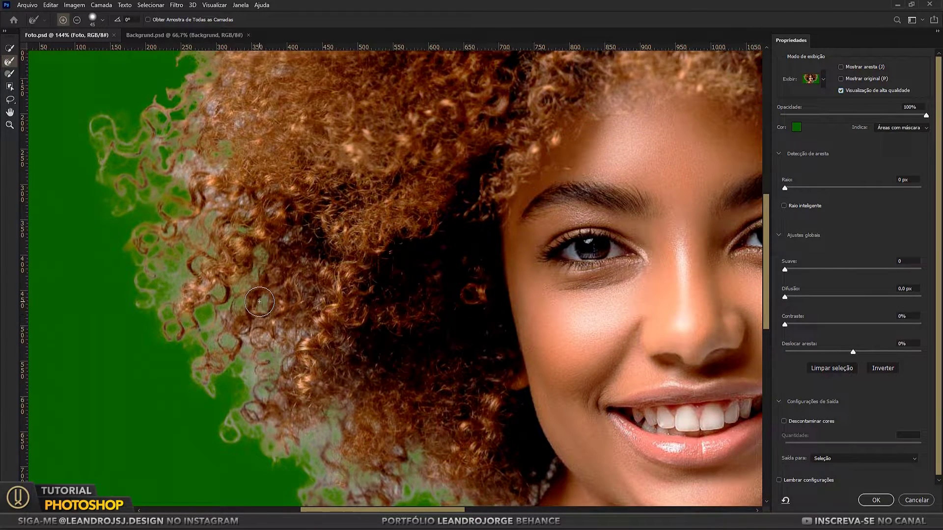
{"action": "scroll", "coordinate": [255, 288], "scroll_direction": "down", "scroll_amount": 1}
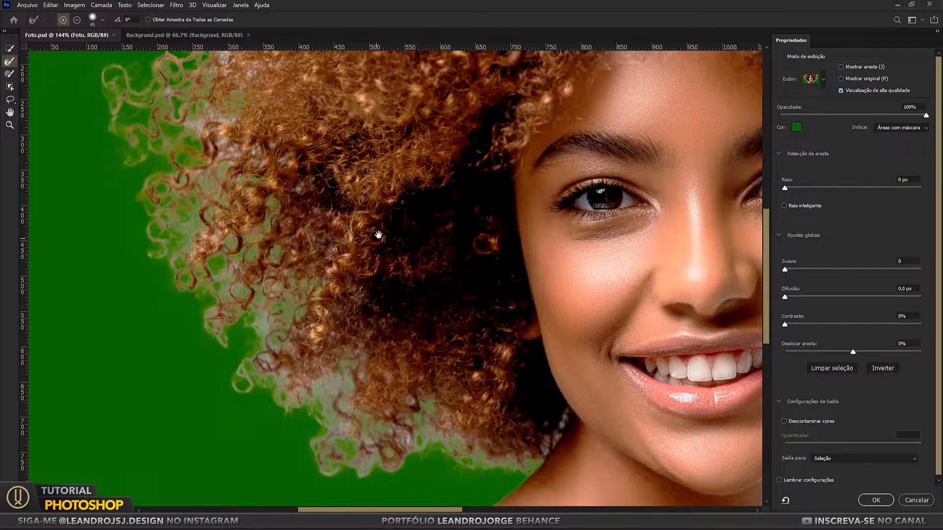
{"action": "scroll", "coordinate": [223, 233], "scroll_direction": "up", "scroll_amount": 2}
{"action": "scroll", "coordinate": [231, 241], "scroll_direction": "up", "scroll_amount": 2}
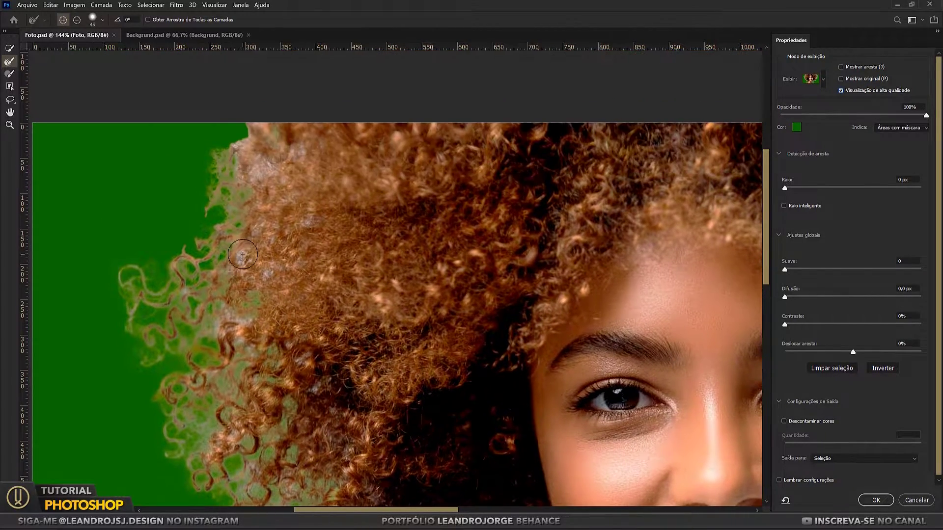
{"action": "scroll", "coordinate": [236, 145], "scroll_direction": "down", "scroll_amount": 3}
{"action": "scroll", "coordinate": [236, 145], "scroll_direction": "right", "scroll_amount": 5}
{"action": "scroll", "coordinate": [439, 288], "scroll_direction": "right", "scroll_amount": 5}
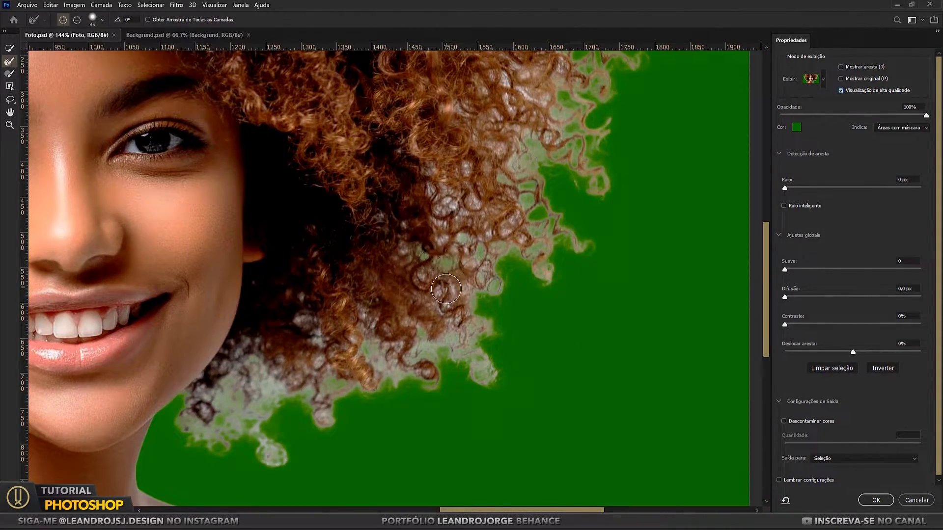
{"action": "key", "text": "bracketleft"}
{"action": "key", "text": "bracketleft"}
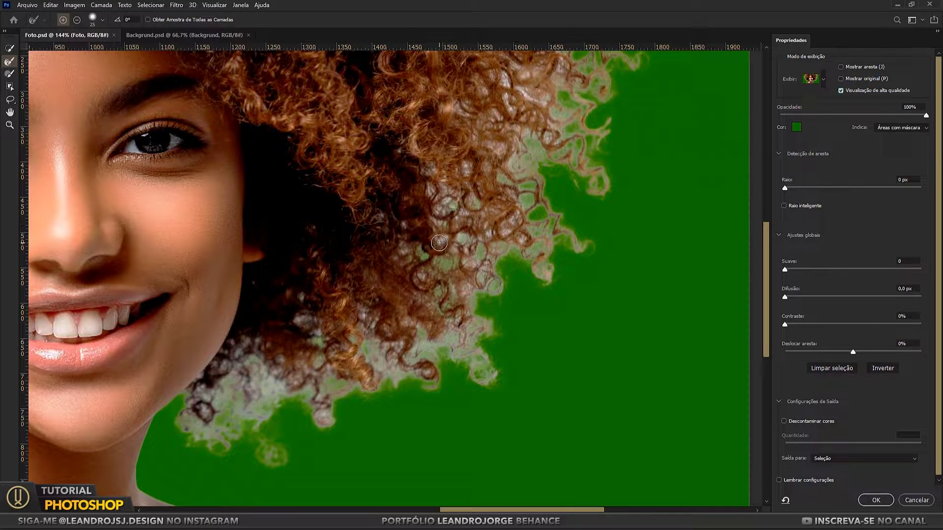
{"action": "scroll", "coordinate": [491, 246], "scroll_direction": "up", "scroll_amount": 5}
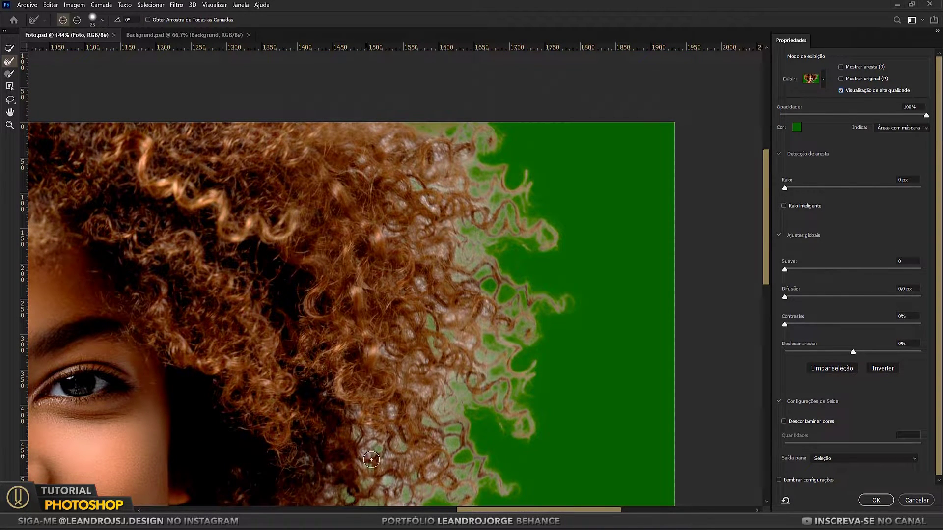
{"action": "scroll", "coordinate": [412, 172], "scroll_direction": "up", "scroll_amount": 1}
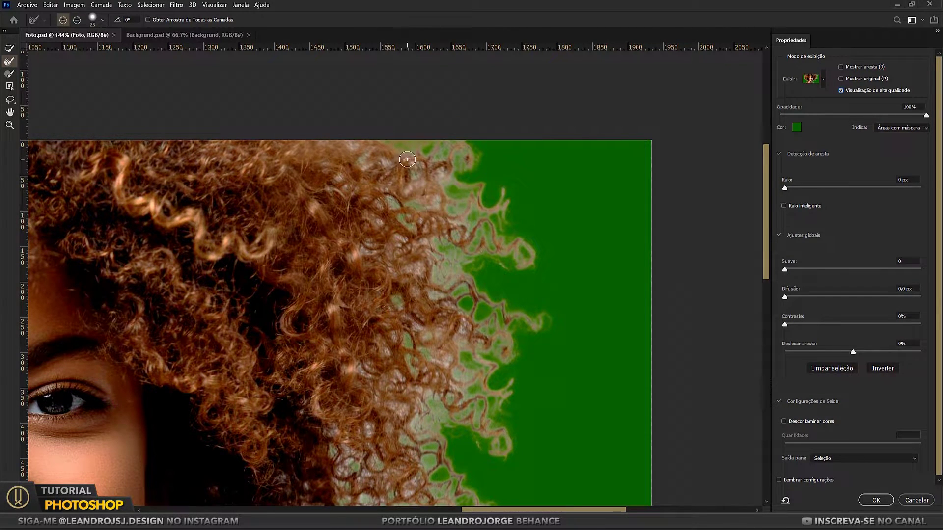
{"action": "scroll", "coordinate": [522, 244], "scroll_direction": "down", "scroll_amount": 5}
{"action": "scroll", "coordinate": [523, 244], "scroll_direction": "left", "scroll_amount": 2}
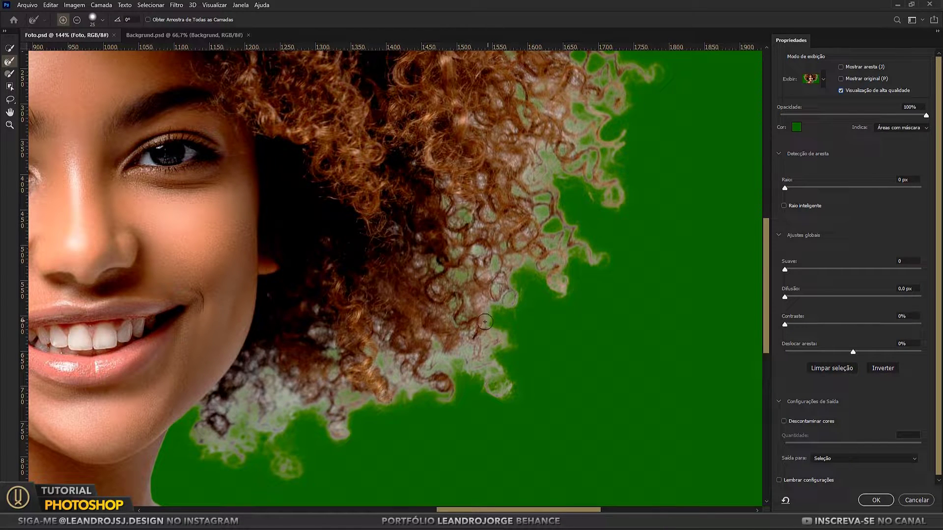
{"action": "scroll", "coordinate": [496, 383], "scroll_direction": "down", "scroll_amount": 2}
{"action": "scroll", "coordinate": [496, 383], "scroll_direction": "left", "scroll_amount": 1}
{"action": "scroll", "coordinate": [545, 335], "scroll_direction": "up", "scroll_amount": 3}
{"action": "scroll", "coordinate": [545, 335], "scroll_direction": "right", "scroll_amount": 2}
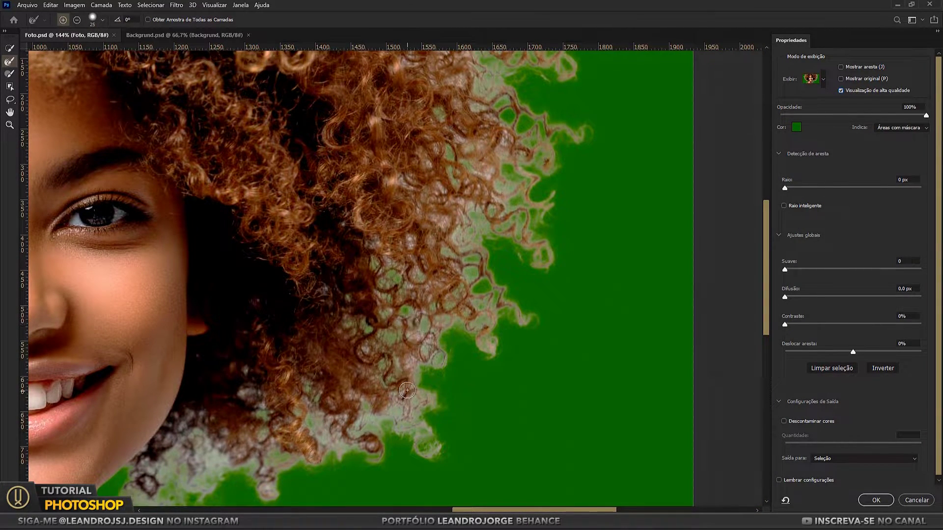
{"action": "scroll", "coordinate": [450, 257], "scroll_direction": "up", "scroll_amount": 2}
{"action": "scroll", "coordinate": [449, 257], "scroll_direction": "right", "scroll_amount": 1}
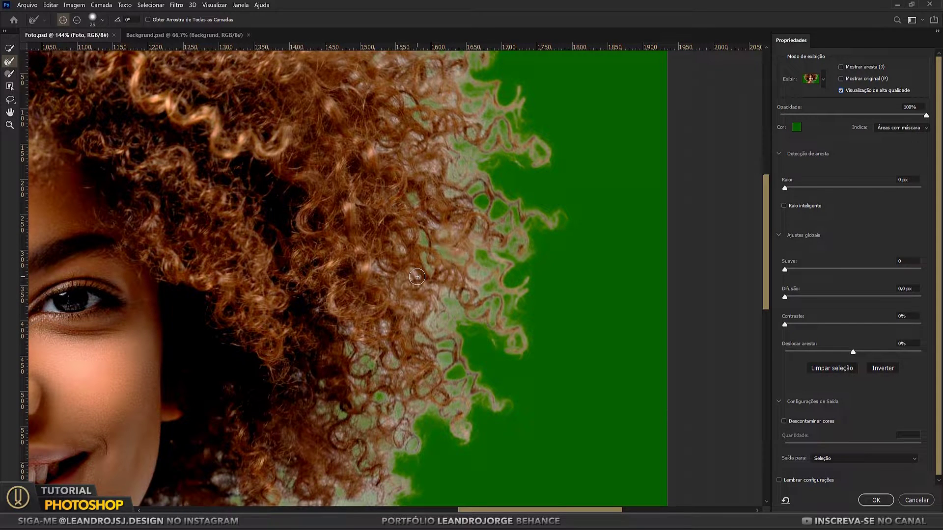
{"action": "scroll", "coordinate": [385, 372], "scroll_direction": "up", "scroll_amount": 3}
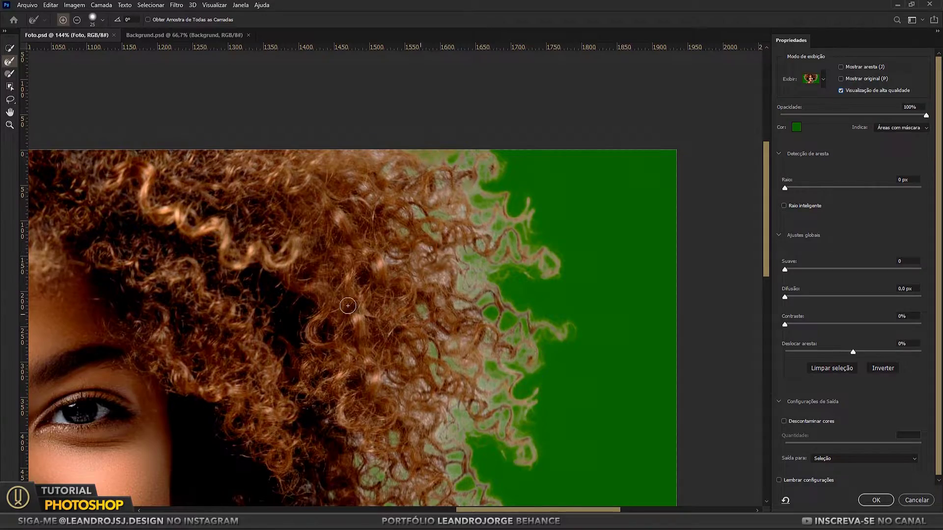
Step: At 289% zoom, refine another region of hair edge, then fit the photo on screen
{"action": "key", "text": "z"}
{"action": "right_click", "coordinate": [484, 245]}
{"action": "left_click", "coordinate": [501, 249]}
{"action": "left_click_drag", "start_coordinate": [189, 138], "coordinate": [211, 140]}
{"action": "key", "text": "r"}
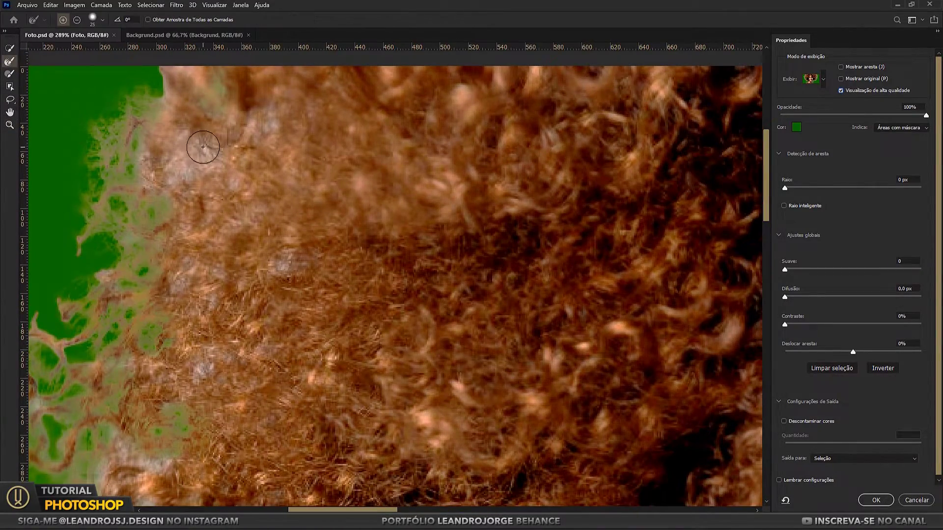
{"action": "scroll", "coordinate": [304, 156], "scroll_direction": "down", "scroll_amount": 5}
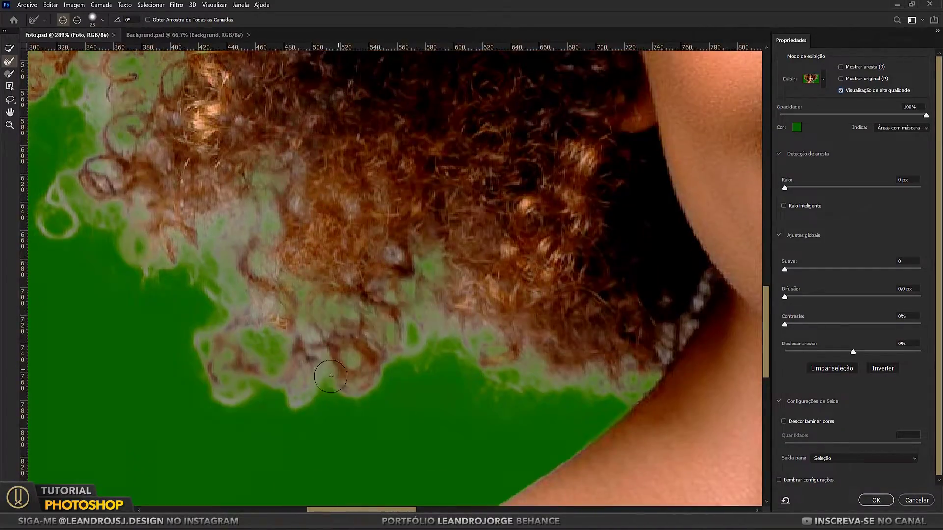
{"action": "left_click_drag", "start_coordinate": [308, 155], "coordinate": [314, 314]}
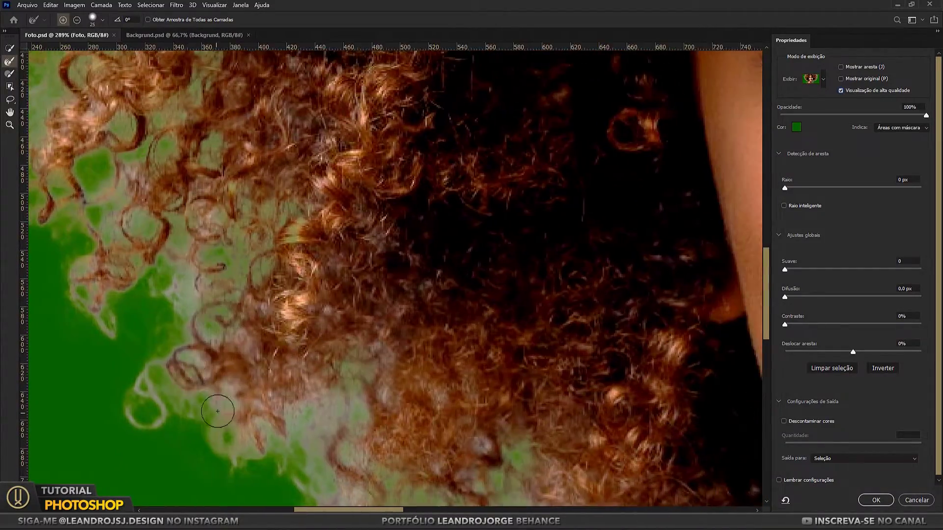
{"action": "scroll", "coordinate": [314, 315], "scroll_direction": "up", "scroll_amount": 5}
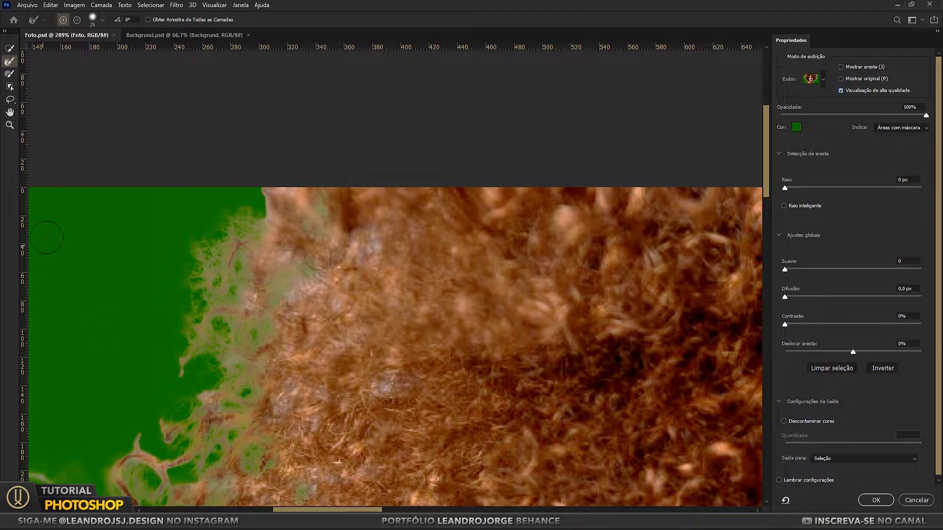
{"action": "key", "text": "z"}
{"action": "right_click", "coordinate": [555, 256]}
{"action": "left_click", "coordinate": [554, 258]}
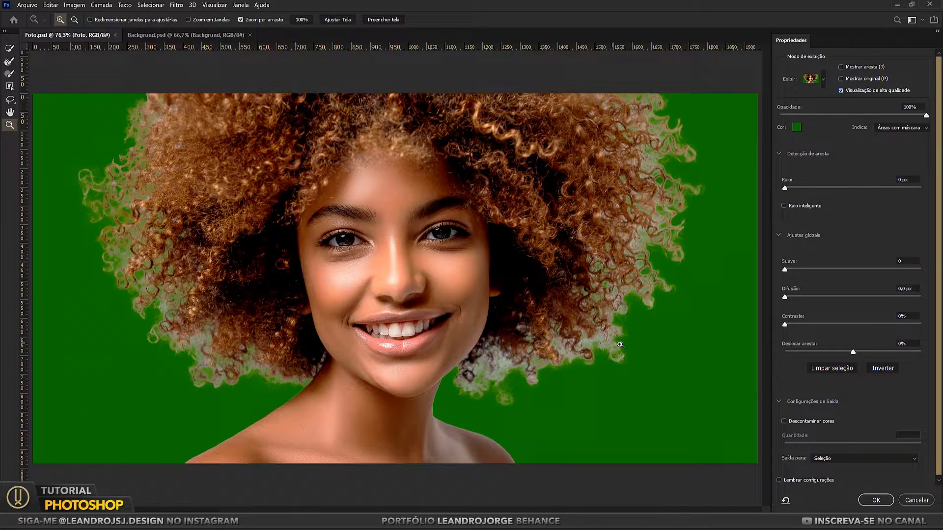
Step: Enable Descontaminar cores and raise its amount to 50%
{"action": "scroll", "coordinate": [937, 359], "scroll_direction": "down", "scroll_amount": 1}
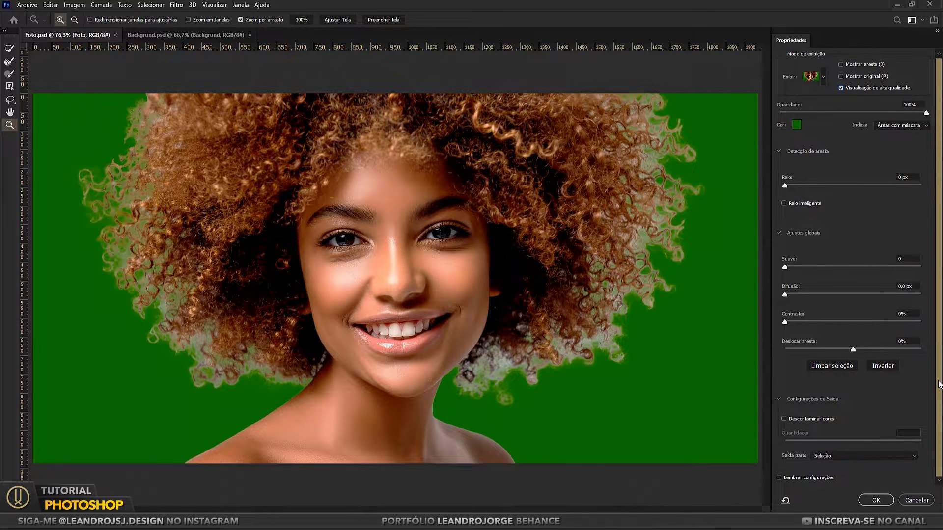
{"action": "left_click", "coordinate": [801, 420]}
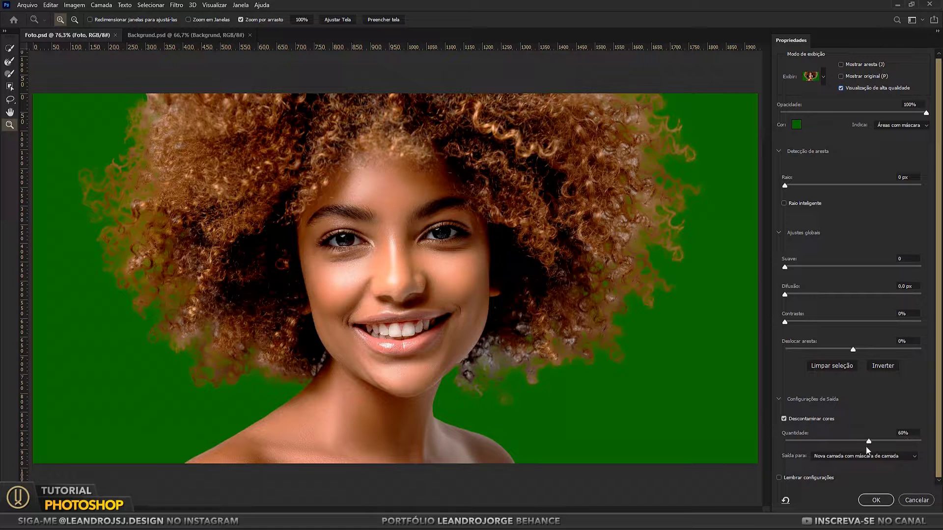
{"action": "left_click_drag", "start_coordinate": [806, 442], "coordinate": [849, 441]}
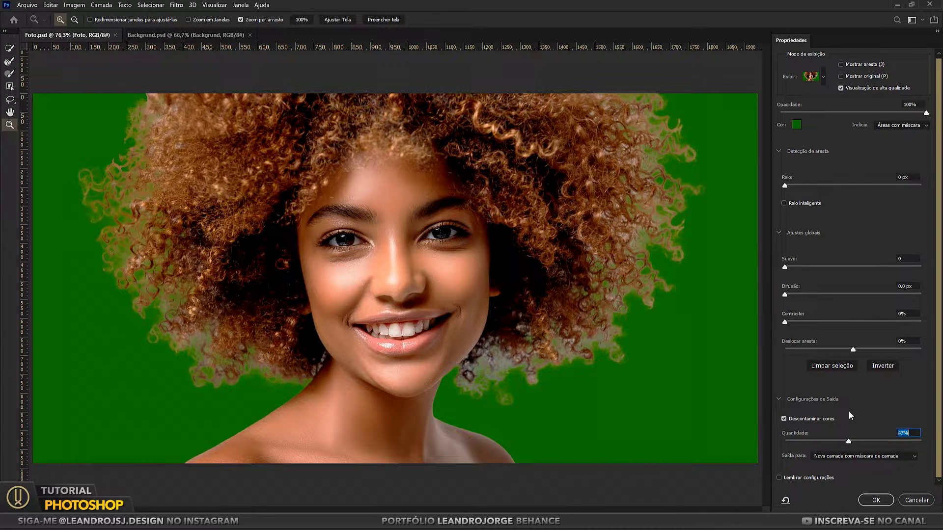
{"action": "left_click_drag", "start_coordinate": [850, 443], "coordinate": [853, 444]}
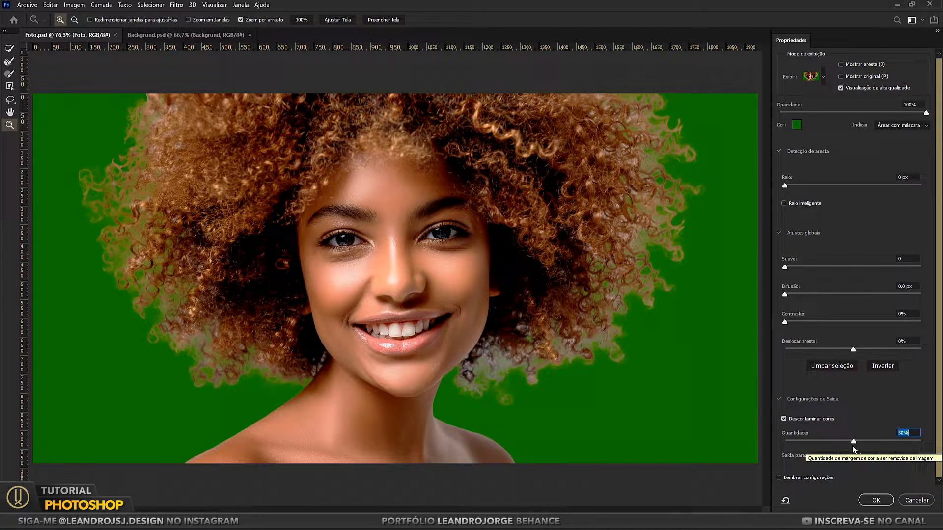
Step: At 196% zoom, brush the face and shoulder curls with a size-10 Refine Edge Brush, then fit the screen
{"action": "left_click", "coordinate": [10, 63]}
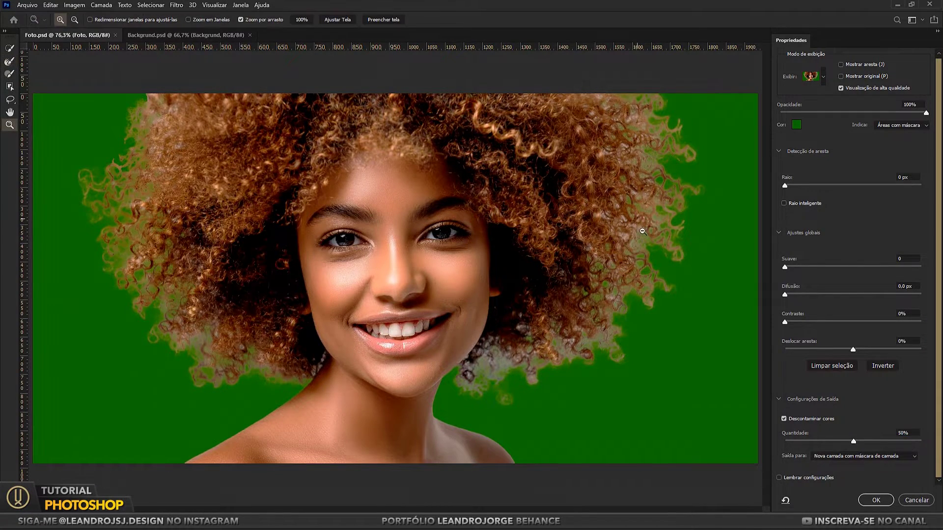
{"action": "left_click_drag", "start_coordinate": [598, 251], "coordinate": [687, 250]}
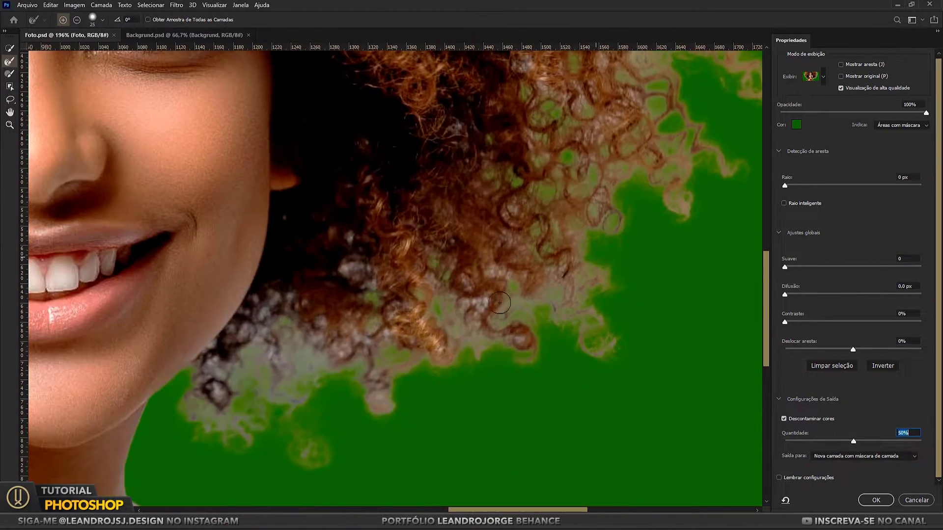
{"action": "key", "text": "bracketleft"}
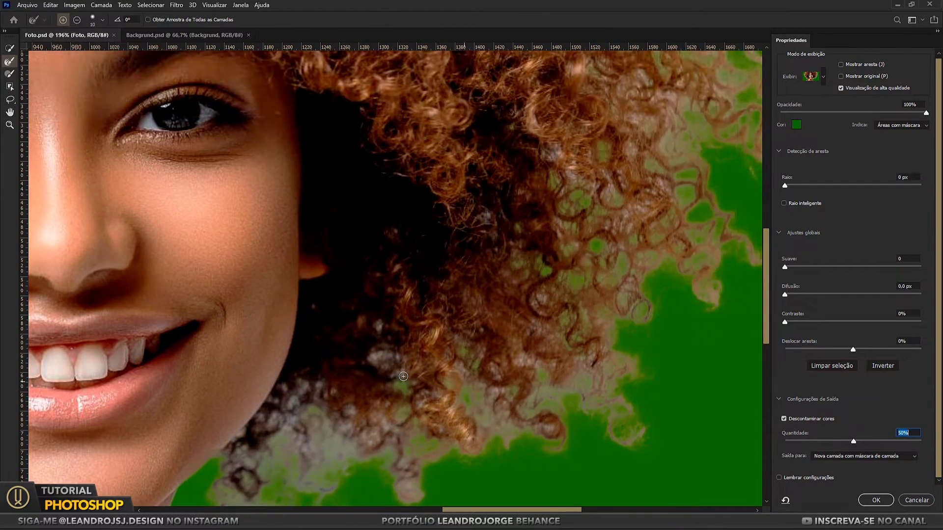
{"action": "left_click_drag", "start_coordinate": [524, 282], "coordinate": [460, 343]}
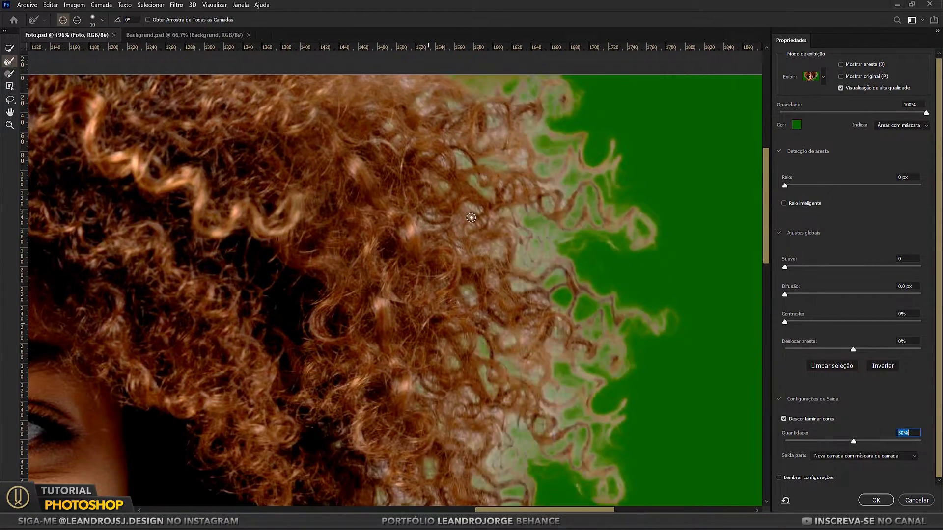
{"action": "scroll", "coordinate": [398, 395], "scroll_direction": "left", "scroll_amount": 15}
{"action": "scroll", "coordinate": [340, 226], "scroll_direction": "down", "scroll_amount": 10}
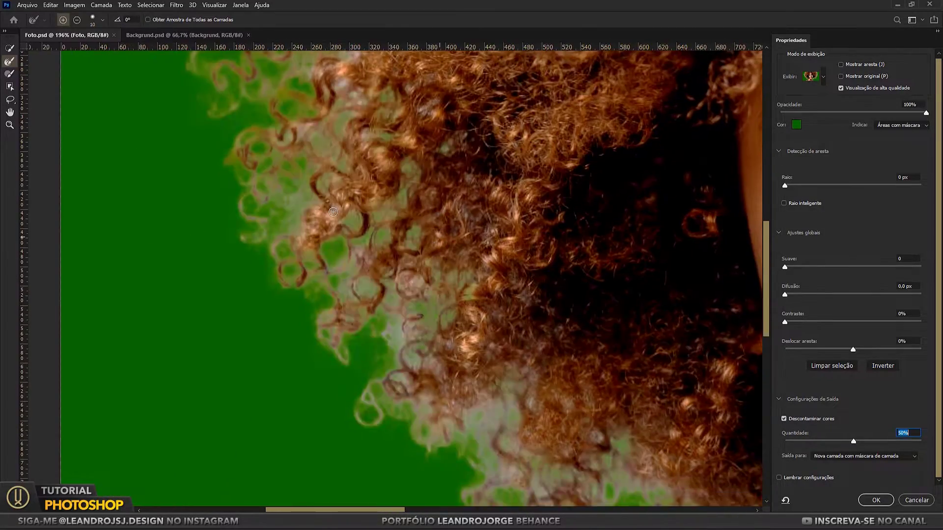
{"action": "scroll", "coordinate": [343, 245], "scroll_direction": "right", "scroll_amount": 15}
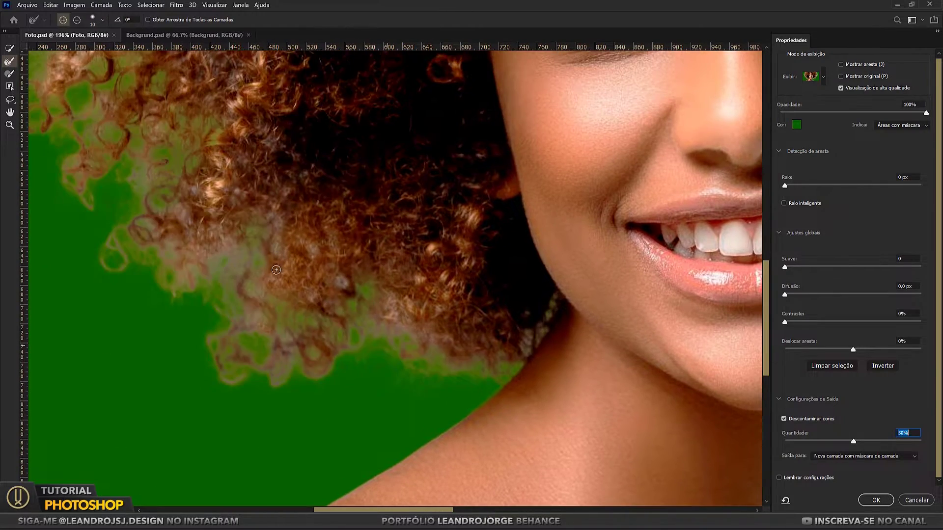
{"action": "scroll", "coordinate": [297, 333], "scroll_direction": "right", "scroll_amount": 8}
{"action": "scroll", "coordinate": [344, 295], "scroll_direction": "right", "scroll_amount": 10}
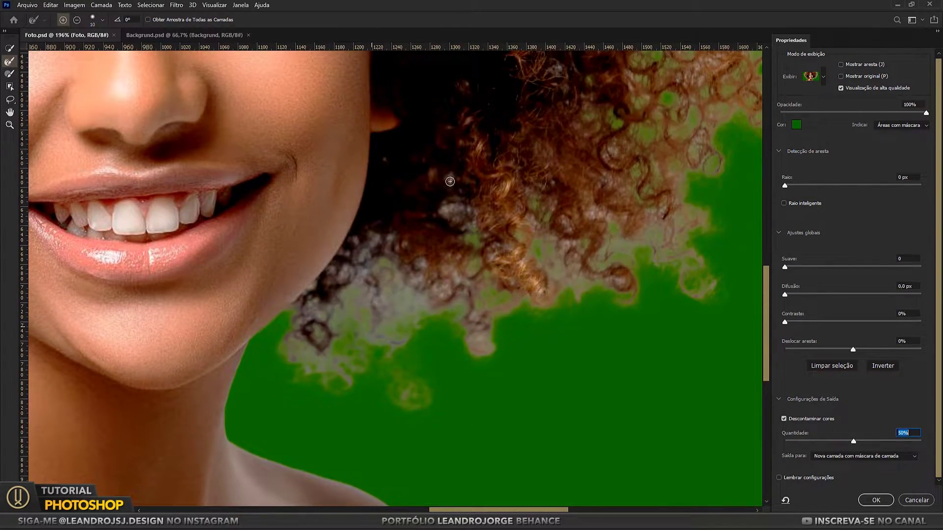
{"action": "key", "text": "z"}
{"action": "key", "text": "ctrl+0"}
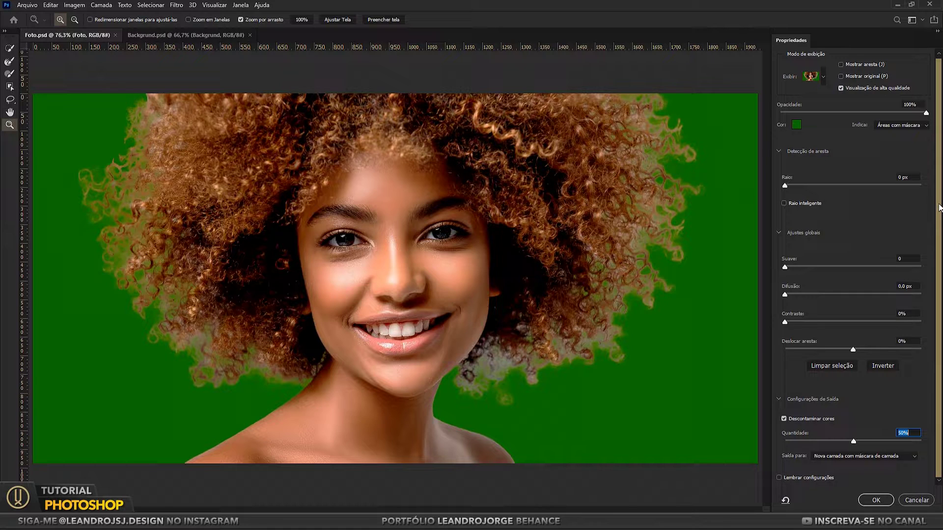
Step: Output the refined selection to Nova camada com máscara de camada and apply it
{"action": "left_click", "coordinate": [865, 455]}
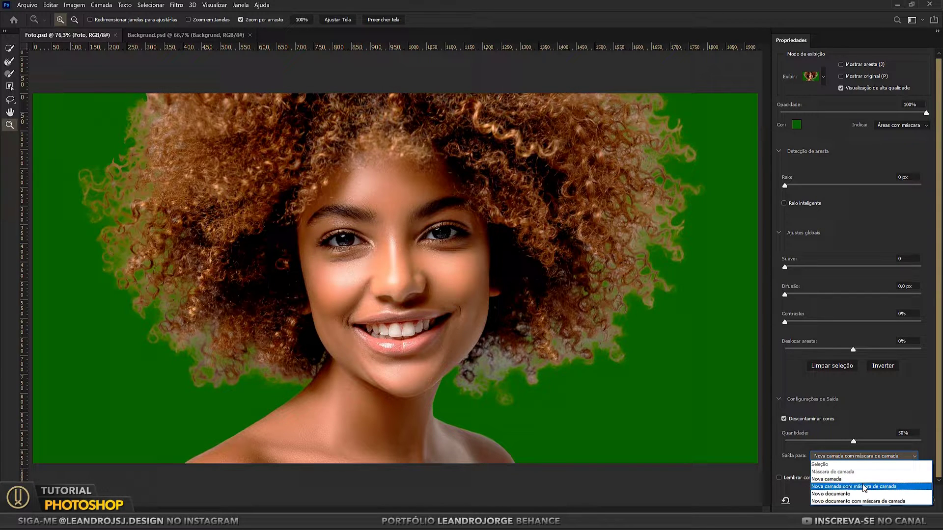
{"action": "left_click", "coordinate": [893, 487]}
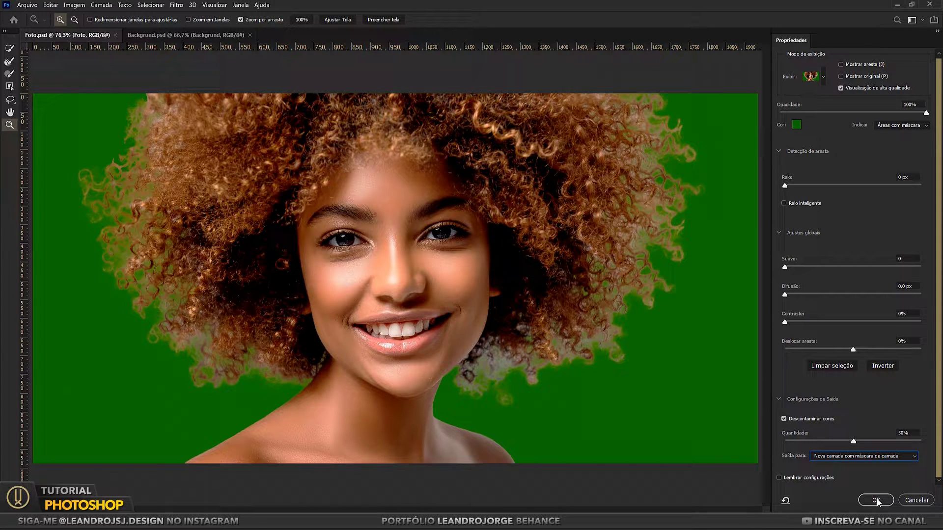
{"action": "left_click", "coordinate": [877, 500]}
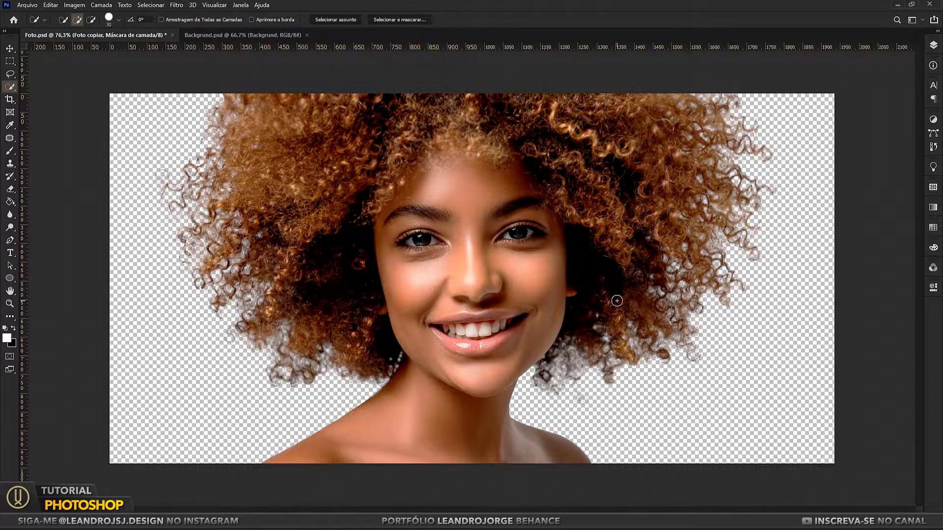
Step: Fit the image on screen and rename the Foto copiar layer to Foto
{"action": "key", "text": "ctrl+2"}
{"action": "left_click", "coordinate": [10, 303]}
{"action": "right_click", "coordinate": [538, 274]}
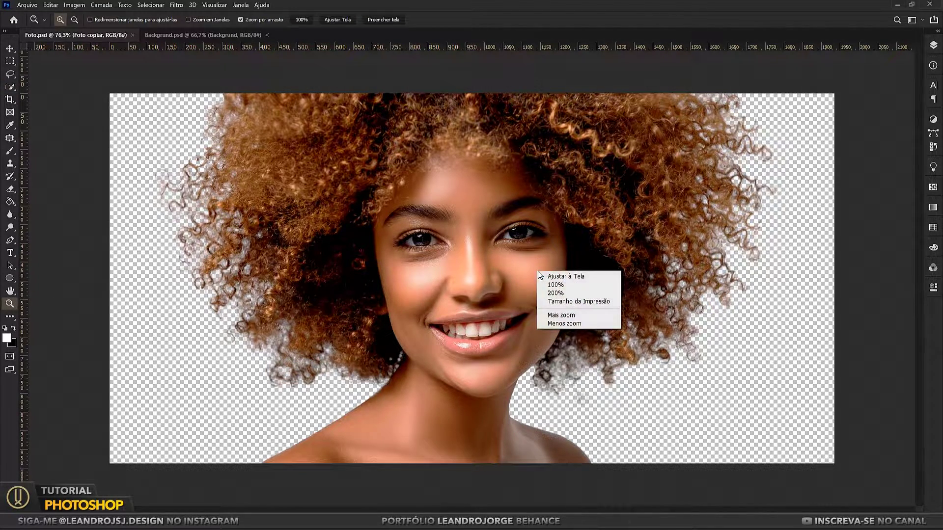
{"action": "left_click", "coordinate": [572, 275]}
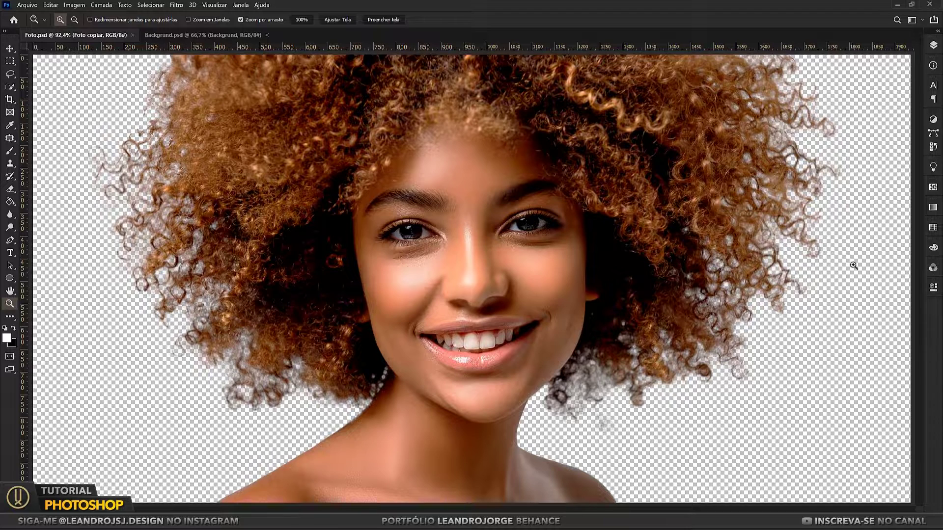
{"action": "left_click", "coordinate": [933, 45]}
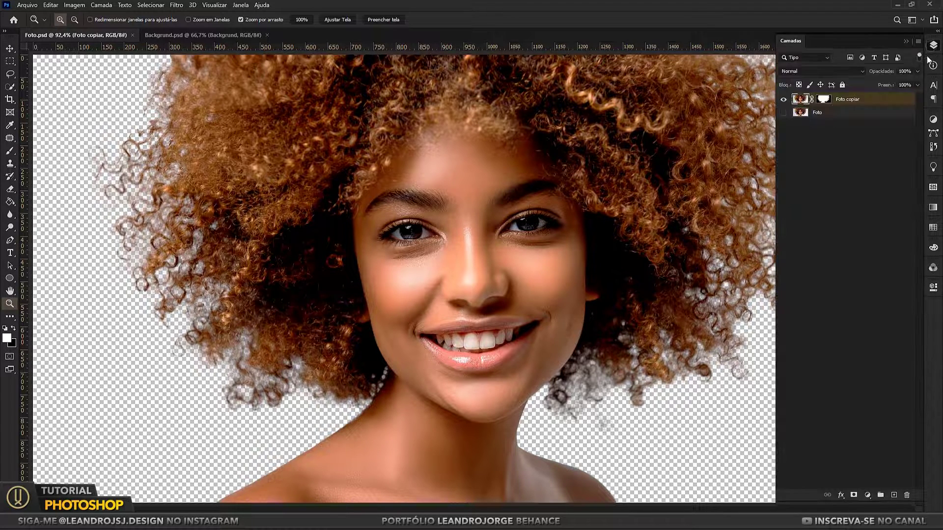
{"action": "double_click", "coordinate": [848, 98]}
{"action": "type", "text": "Foto"}
{"action": "key", "text": "Return"}
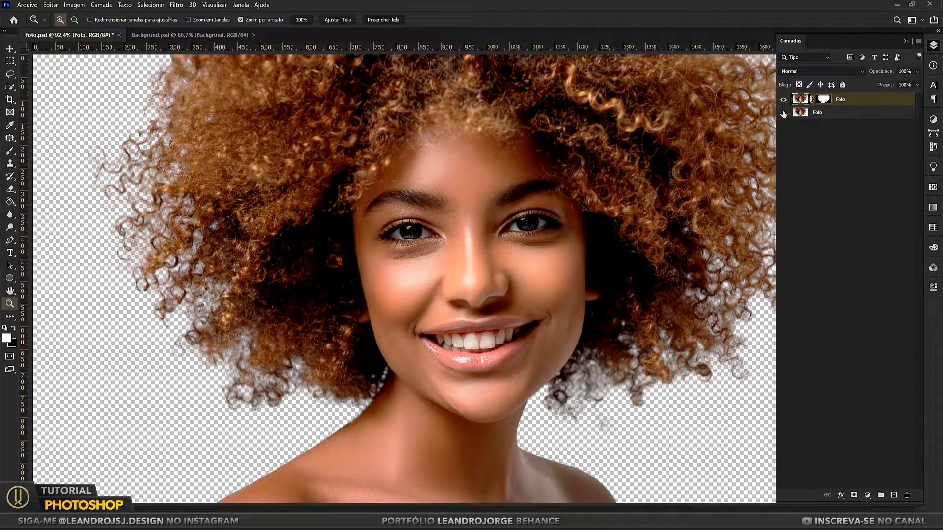
Step: Rename the original layer Foto_BACKUP, lock and hide it, and reselect Foto
{"action": "left_click", "coordinate": [784, 114]}
{"action": "double_click", "coordinate": [827, 113]}
{"action": "type", "text": "_BACKUP"}
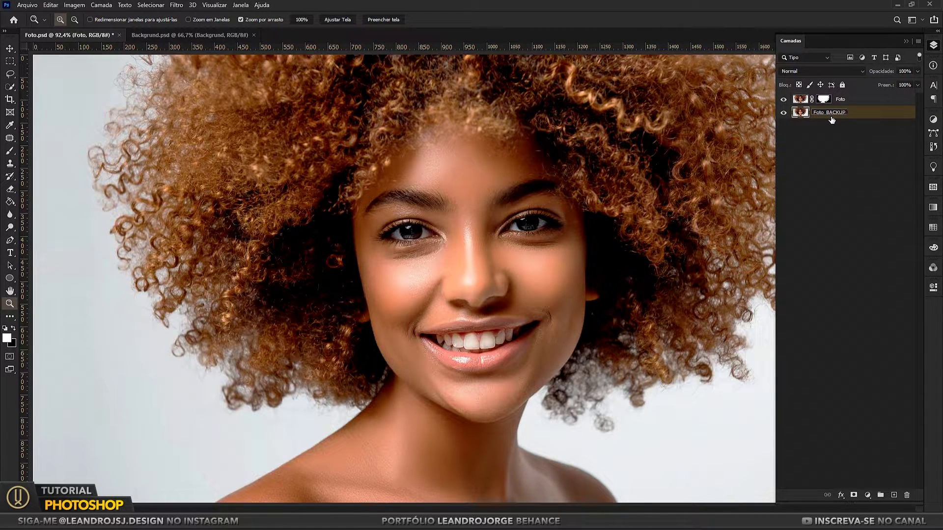
{"action": "key", "text": "Return"}
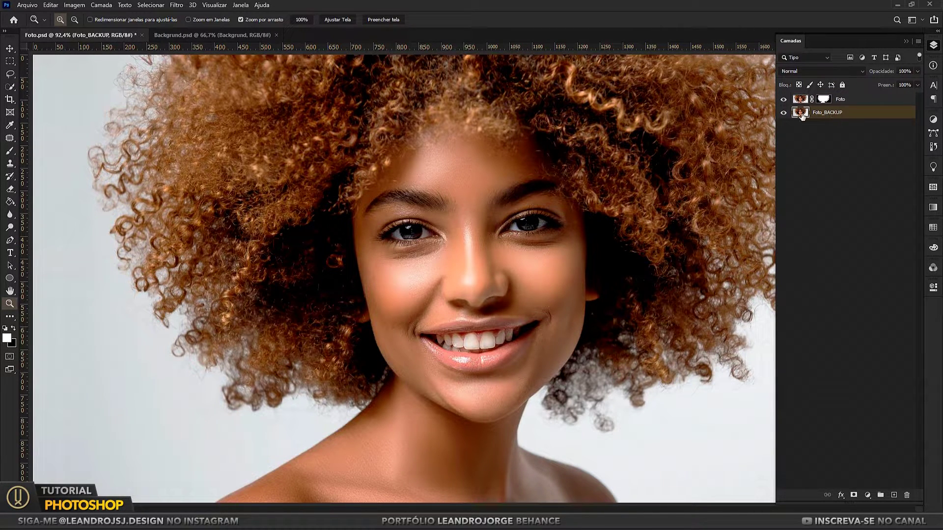
{"action": "left_click", "coordinate": [842, 85]}
{"action": "left_click", "coordinate": [783, 113]}
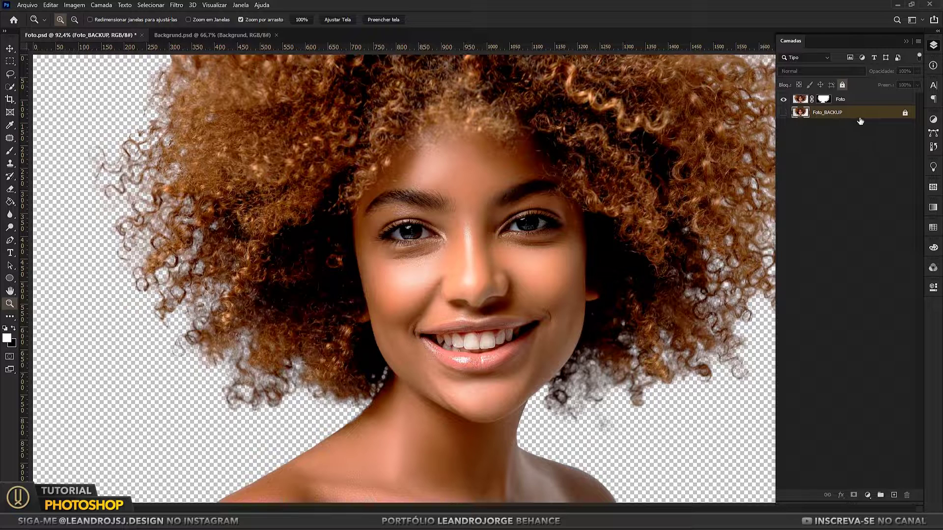
{"action": "left_click", "coordinate": [886, 100]}
{"action": "left_click", "coordinate": [906, 41]}
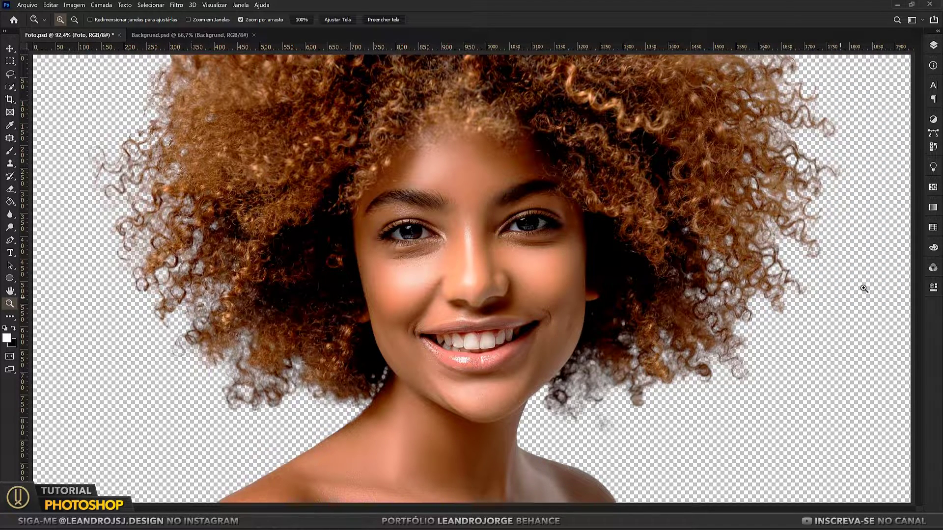
Step: View only the Foto Máscara channel in greyscale and zoom in on the left hair
{"action": "left_click", "coordinate": [933, 268]}
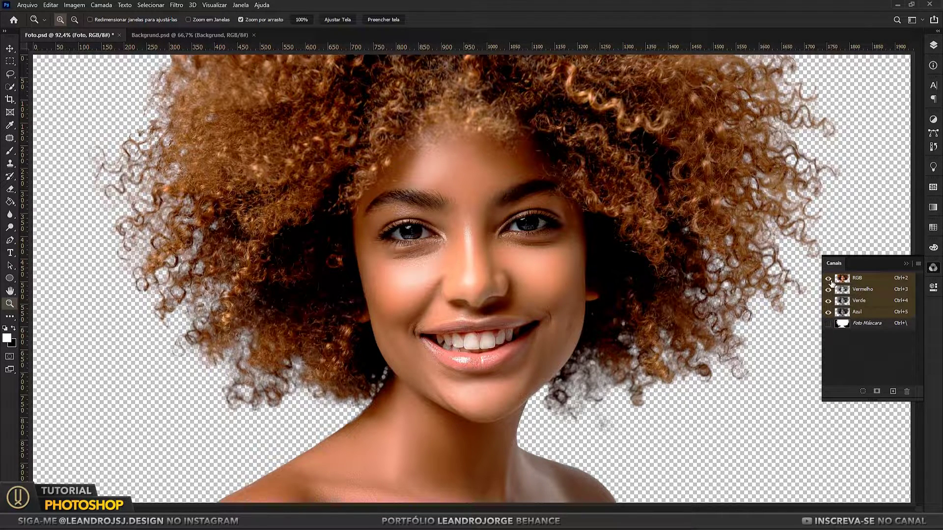
{"action": "left_click", "coordinate": [827, 323]}
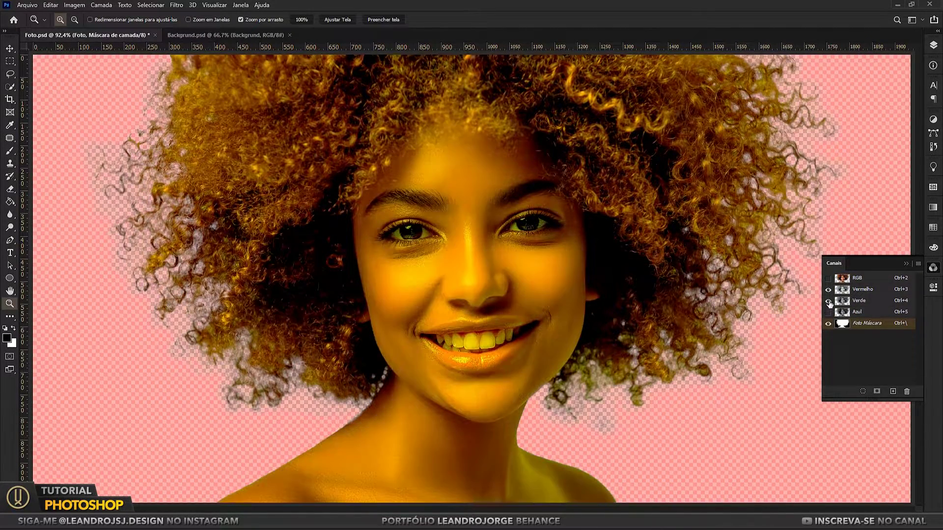
{"action": "left_click", "coordinate": [827, 301]}
{"action": "left_click", "coordinate": [828, 289]}
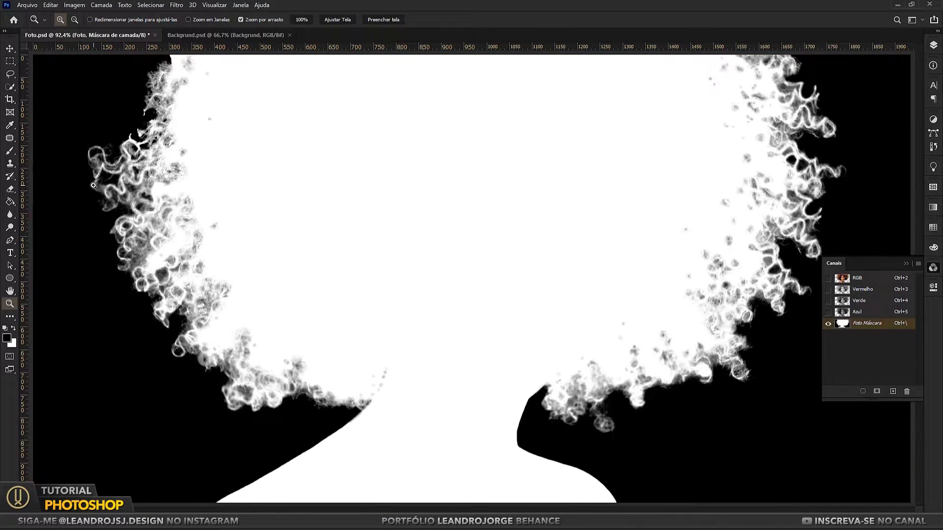
{"action": "left_click_drag", "start_coordinate": [93, 185], "coordinate": [280, 223]}
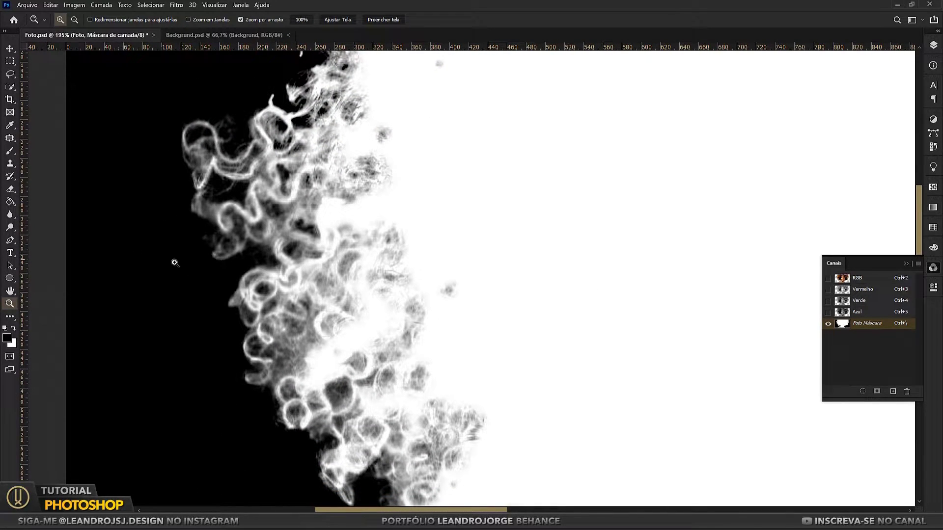
Step: With the Burn tool, darken the grey hair wisps along the mask's left and top edges
{"action": "left_click", "coordinate": [10, 227]}
{"action": "left_click", "coordinate": [37, 240]}
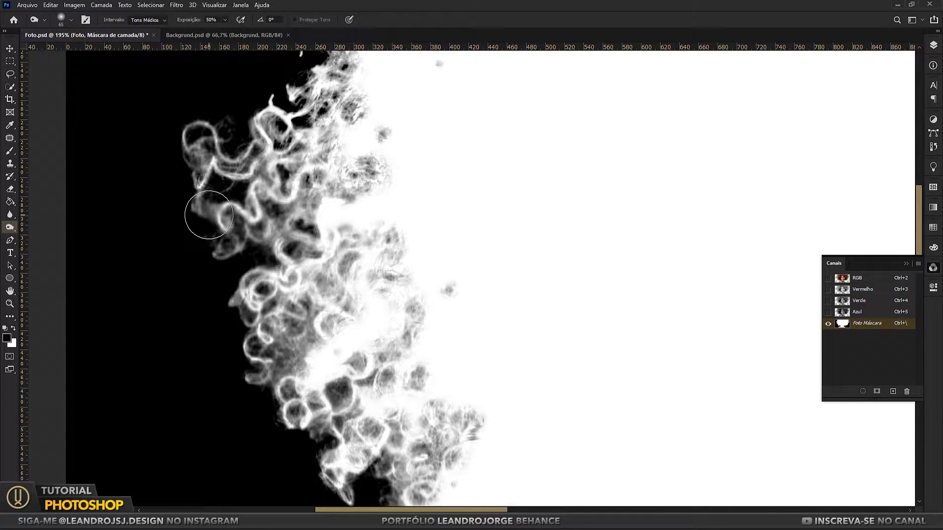
{"action": "left_click_drag", "start_coordinate": [208, 214], "coordinate": [192, 138]}
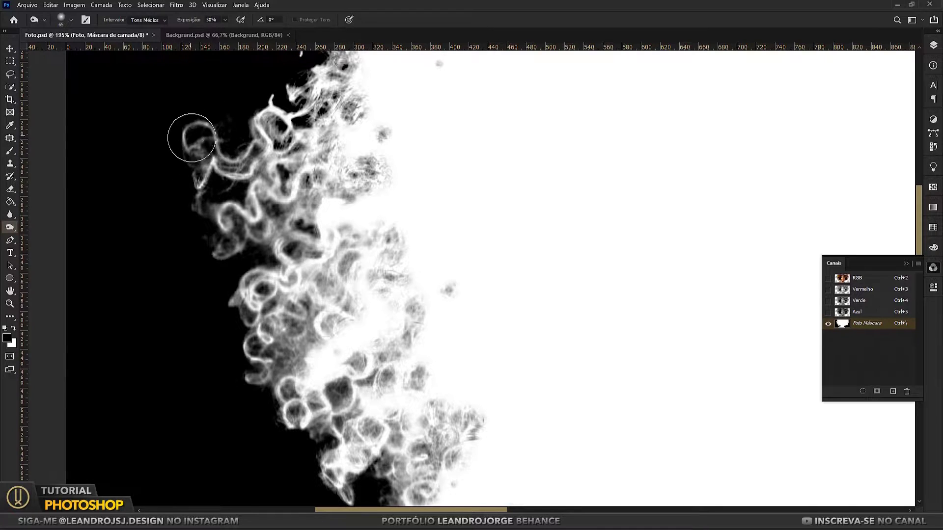
{"action": "left_click_drag", "start_coordinate": [191, 138], "coordinate": [316, 190]}
{"action": "left_click_drag", "start_coordinate": [316, 128], "coordinate": [323, 200]}
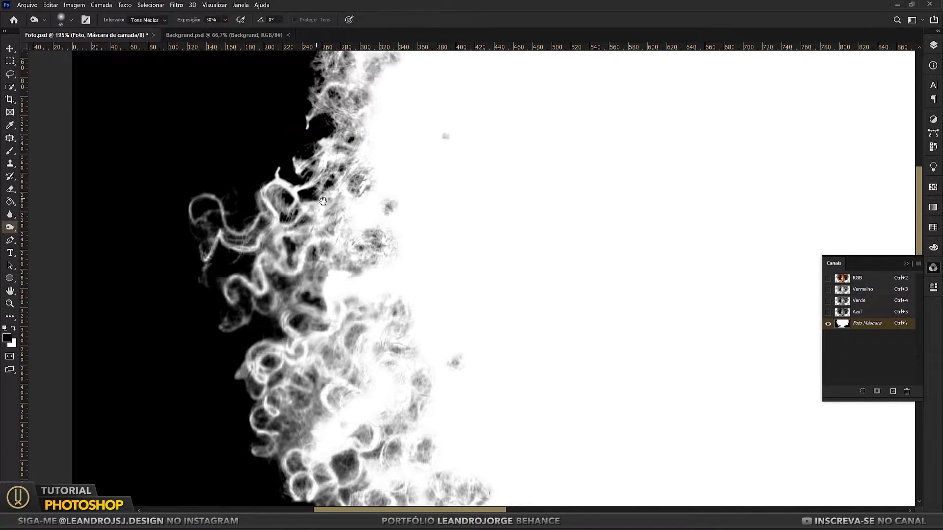
{"action": "left_click_drag", "start_coordinate": [241, 201], "coordinate": [233, 309]}
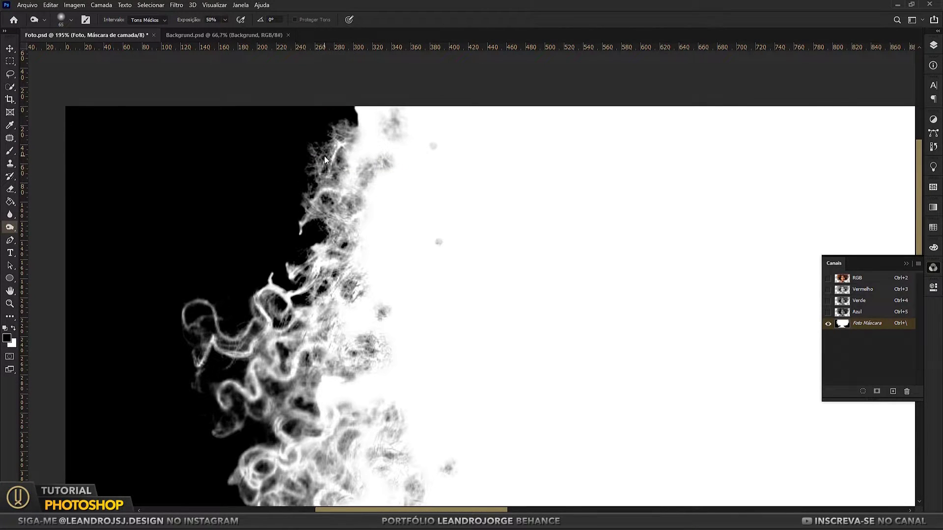
{"action": "left_click_drag", "start_coordinate": [324, 157], "coordinate": [373, 192]}
{"action": "left_click_drag", "start_coordinate": [304, 319], "coordinate": [327, 123]}
{"action": "left_click_drag", "start_coordinate": [319, 177], "coordinate": [277, 230]}
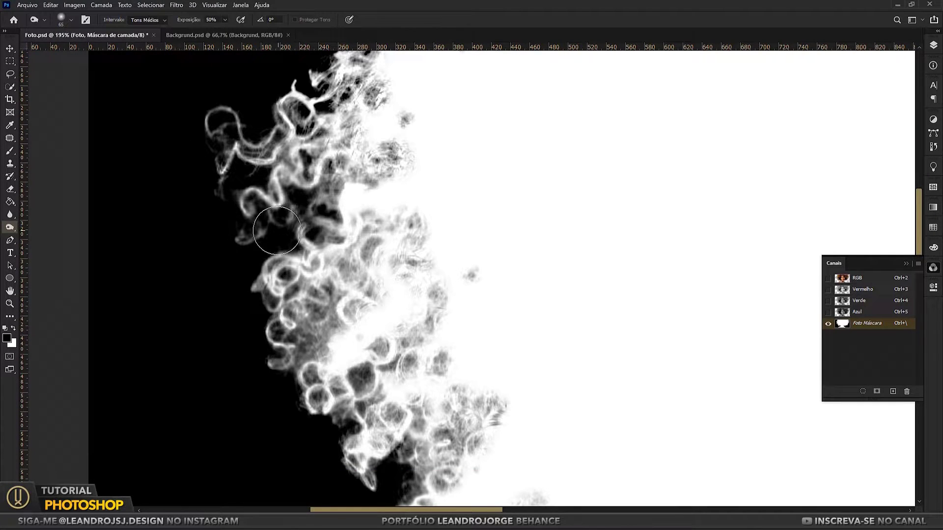
{"action": "mouse_move", "coordinate": [269, 279]}
{"action": "left_mouse_down"}
{"action": "mouse_move", "coordinate": [312, 167]}
{"action": "mouse_move", "coordinate": [357, 214]}
{"action": "mouse_move", "coordinate": [392, 304]}
{"action": "left_mouse_up"}
{"action": "mouse_move", "coordinate": [423, 427]}
{"action": "left_mouse_down"}
{"action": "mouse_move", "coordinate": [261, 269]}
{"action": "mouse_move", "coordinate": [309, 320]}
{"action": "mouse_move", "coordinate": [354, 304]}
{"action": "left_mouse_up"}
{"action": "left_click_drag", "start_coordinate": [353, 305], "coordinate": [329, 272]}
{"action": "mouse_move", "coordinate": [295, 245]}
{"action": "left_mouse_down"}
{"action": "mouse_move", "coordinate": [393, 320]}
{"action": "mouse_move", "coordinate": [240, 234]}
{"action": "left_mouse_up"}
{"action": "mouse_move", "coordinate": [418, 275]}
{"action": "left_mouse_down"}
{"action": "mouse_move", "coordinate": [454, 285]}
{"action": "mouse_move", "coordinate": [435, 294]}
{"action": "left_mouse_up"}
Step: Darken the grey hair wisps along the right side and above the right shoulder
{"action": "scroll", "coordinate": [435, 295], "scroll_direction": "right", "scroll_amount": 10}
{"action": "left_click_drag", "start_coordinate": [422, 226], "coordinate": [318, 251]}
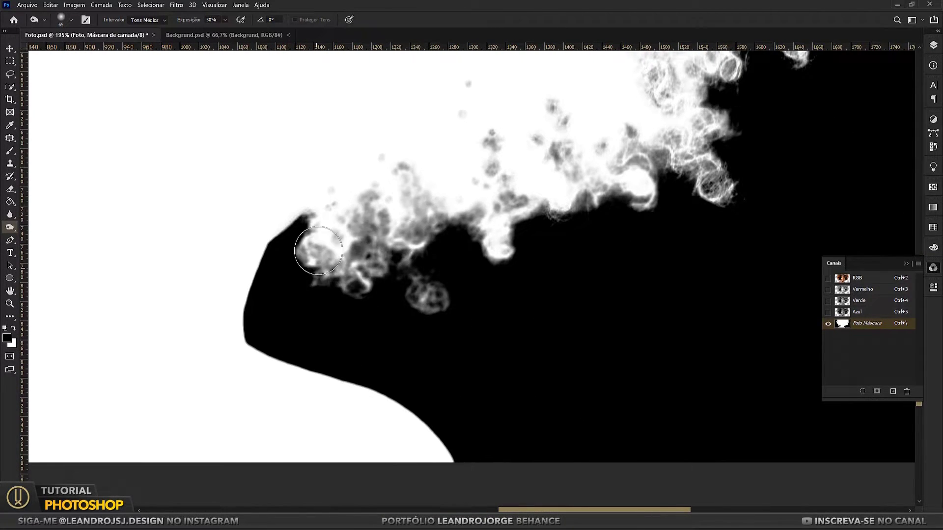
{"action": "scroll", "coordinate": [318, 251], "scroll_direction": "right", "scroll_amount": 5}
{"action": "scroll", "coordinate": [406, 379], "scroll_direction": "up", "scroll_amount": 2}
{"action": "mouse_move", "coordinate": [330, 357]}
{"action": "left_mouse_down"}
{"action": "mouse_move", "coordinate": [425, 301]}
{"action": "mouse_move", "coordinate": [383, 202]}
{"action": "mouse_move", "coordinate": [498, 228]}
{"action": "left_mouse_up"}
{"action": "scroll", "coordinate": [425, 301], "scroll_direction": "right", "scroll_amount": 4}
{"action": "scroll", "coordinate": [425, 301], "scroll_direction": "up", "scroll_amount": 3}
{"action": "scroll", "coordinate": [498, 228], "scroll_direction": "right", "scroll_amount": 3}
{"action": "scroll", "coordinate": [499, 227], "scroll_direction": "up", "scroll_amount": 4}
{"action": "mouse_move", "coordinate": [400, 294]}
{"action": "left_mouse_down"}
{"action": "mouse_move", "coordinate": [480, 244]}
{"action": "mouse_move", "coordinate": [532, 95]}
{"action": "left_mouse_up"}
{"action": "scroll", "coordinate": [532, 94], "scroll_direction": "right", "scroll_amount": 1}
{"action": "scroll", "coordinate": [532, 95], "scroll_direction": "up", "scroll_amount": 3}
{"action": "mouse_move", "coordinate": [442, 157]}
{"action": "left_mouse_down"}
{"action": "mouse_move", "coordinate": [422, 325]}
{"action": "mouse_move", "coordinate": [375, 152]}
{"action": "mouse_move", "coordinate": [452, 314]}
{"action": "left_mouse_up"}
{"action": "scroll", "coordinate": [422, 326], "scroll_direction": "right", "scroll_amount": 2}
{"action": "scroll", "coordinate": [422, 326], "scroll_direction": "up", "scroll_amount": 3}
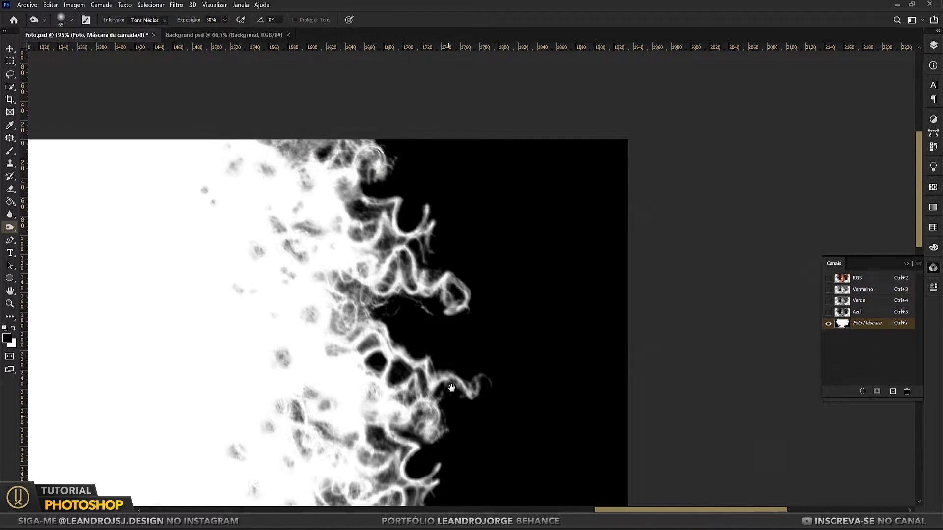
{"action": "scroll", "coordinate": [452, 388], "scroll_direction": "left", "scroll_amount": 5}
{"action": "scroll", "coordinate": [452, 387], "scroll_direction": "down", "scroll_amount": 3}
Step: Fit the view, hide the red mask overlay, and select the Foto_BACKUP layer
{"action": "key", "text": "z"}
{"action": "right_click", "coordinate": [489, 177]}
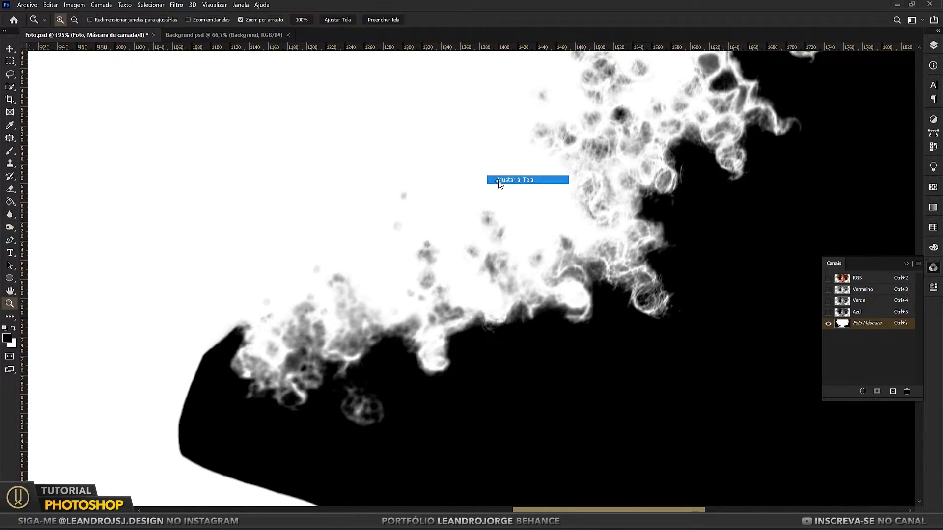
{"action": "left_click", "coordinate": [498, 179]}
{"action": "left_click", "coordinate": [828, 278]}
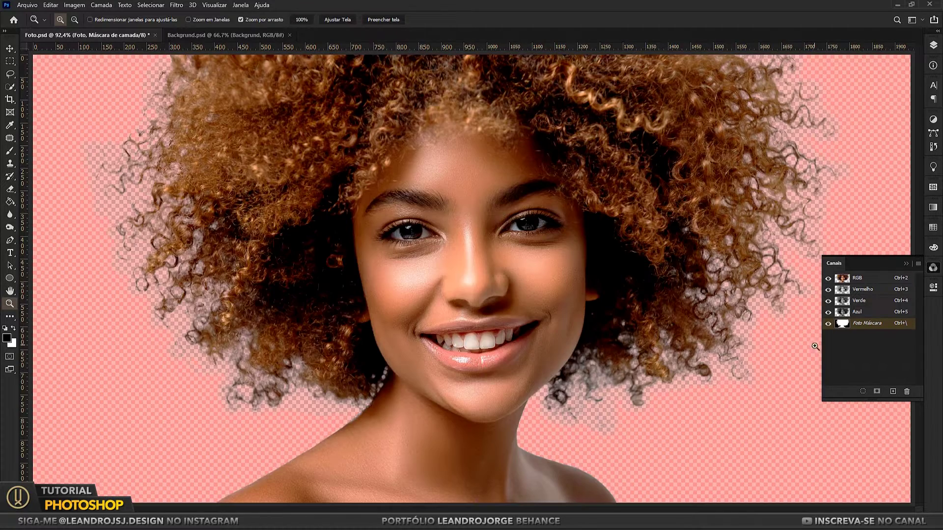
{"action": "left_click", "coordinate": [827, 324]}
{"action": "left_click", "coordinate": [932, 45]}
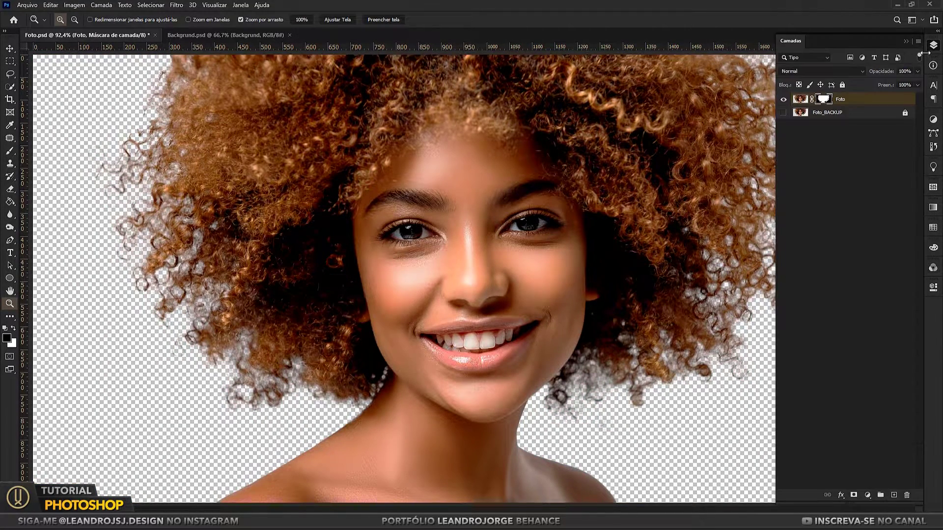
{"action": "left_click", "coordinate": [846, 114]}
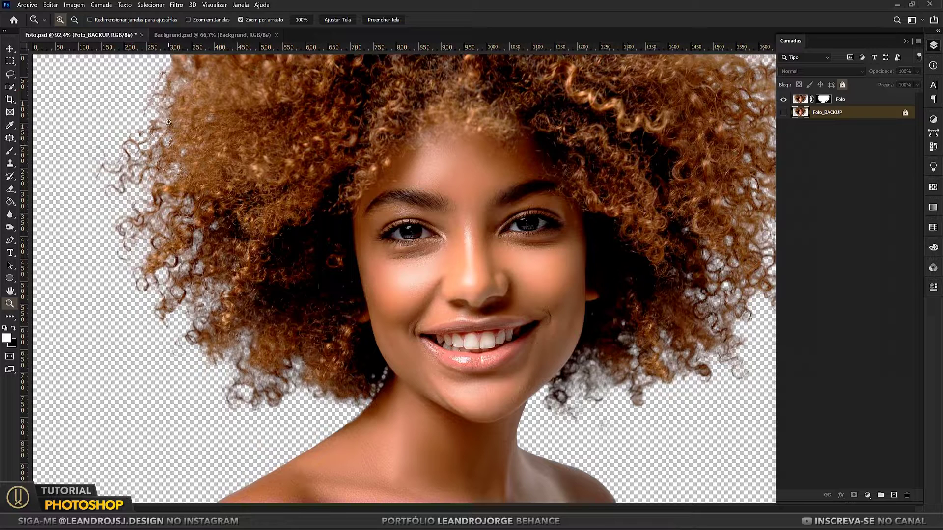
Step: Cut the beach sunset image from Backgrund.psd and paste it into Foto.psd beneath the woman
{"action": "left_click", "coordinate": [208, 38]}
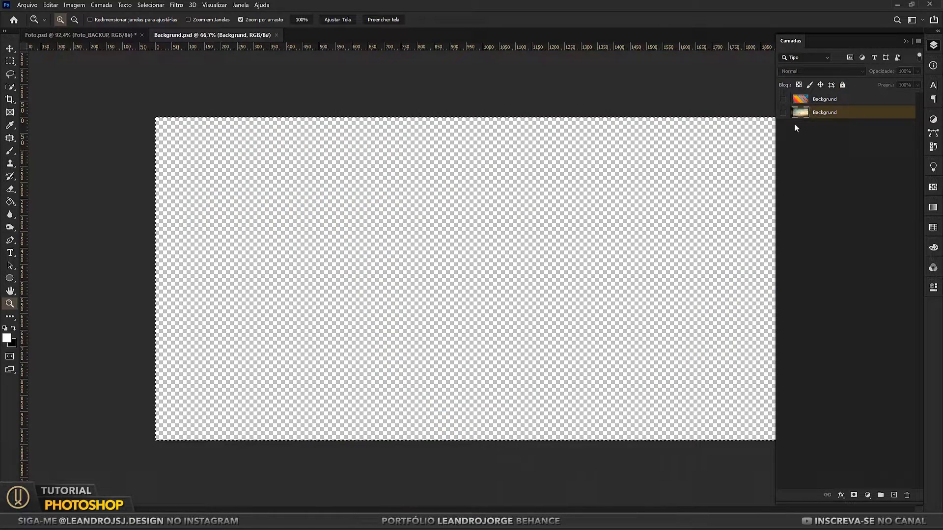
{"action": "left_click", "coordinate": [783, 113]}
{"action": "key", "text": "ctrl+x"}
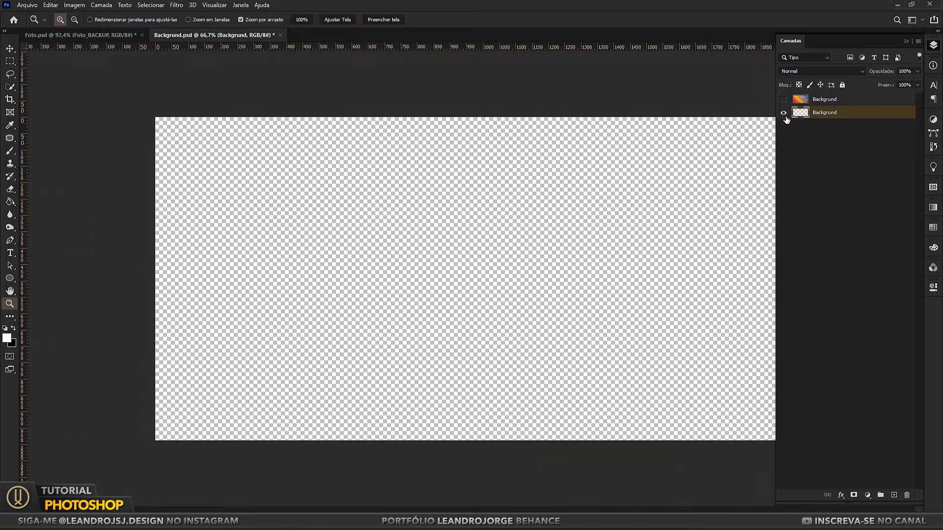
{"action": "left_click", "coordinate": [112, 35]}
{"action": "key", "text": "ctrl+v"}
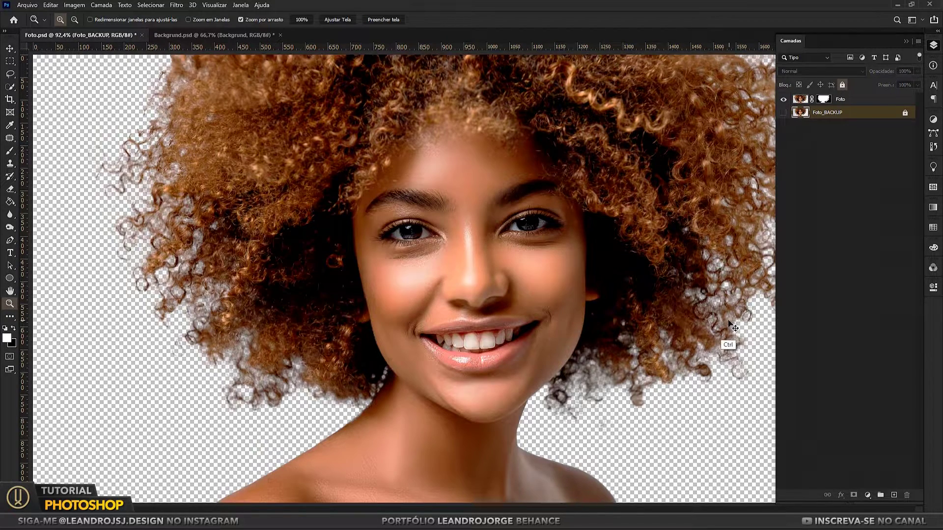
Step: Zoom in and out to inspect the hair edges over the beach background
{"action": "key", "text": "ctrl+minus"}
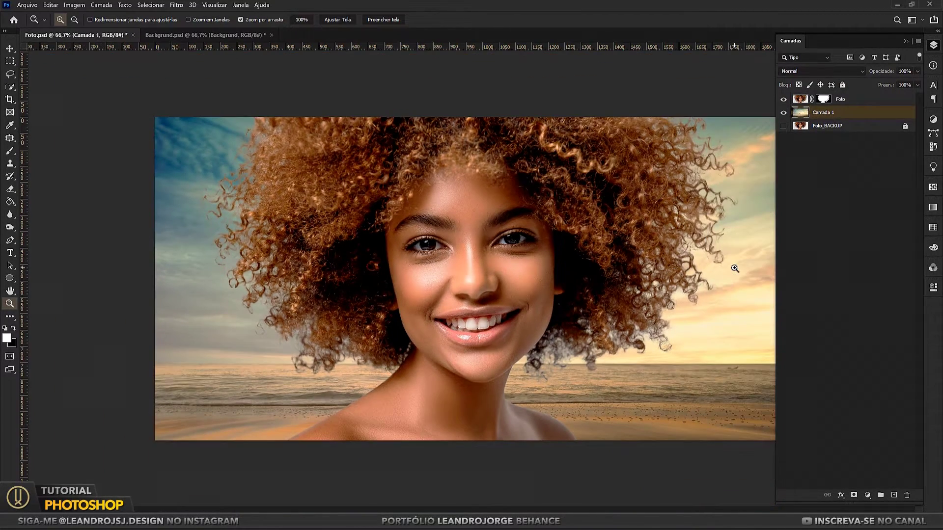
{"action": "left_click", "coordinate": [905, 41]}
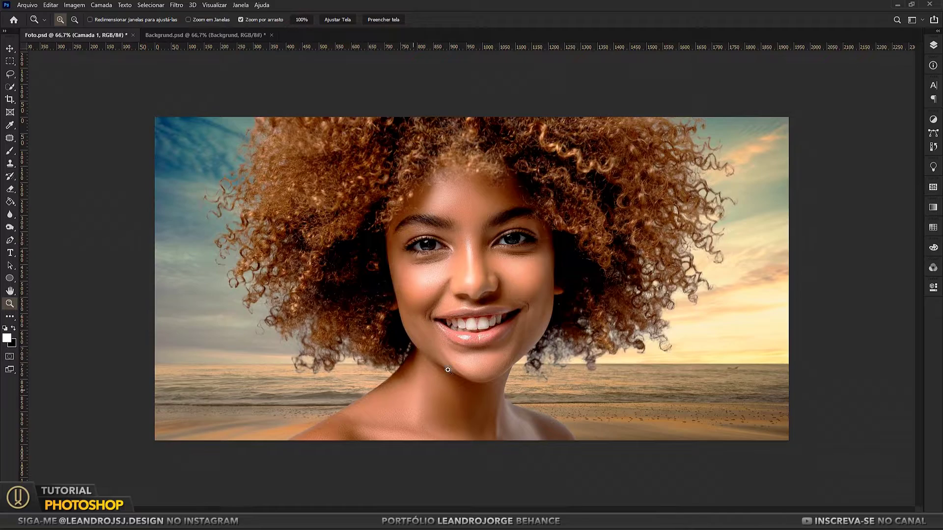
{"action": "left_click_drag", "start_coordinate": [229, 217], "coordinate": [300, 243]}
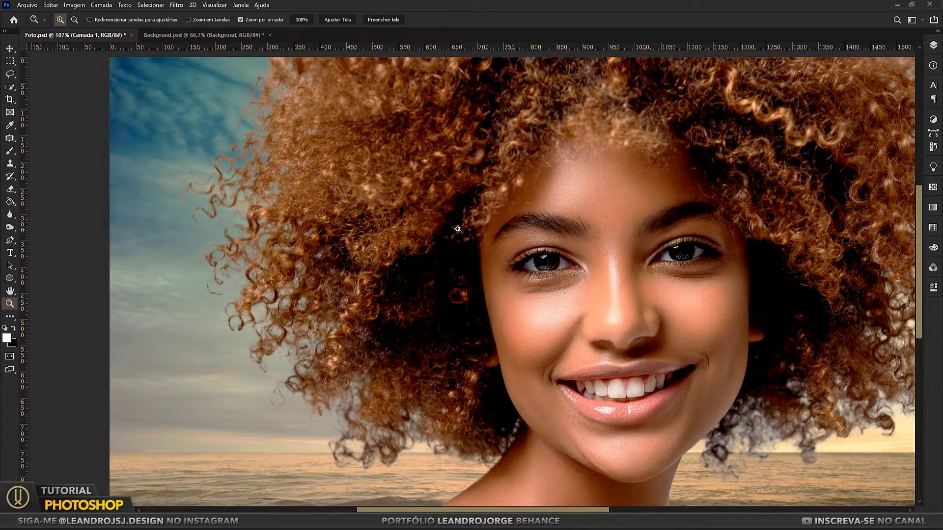
{"action": "left_click_drag", "start_coordinate": [457, 229], "coordinate": [511, 232]}
{"action": "left_click_drag", "start_coordinate": [525, 152], "coordinate": [534, 160]}
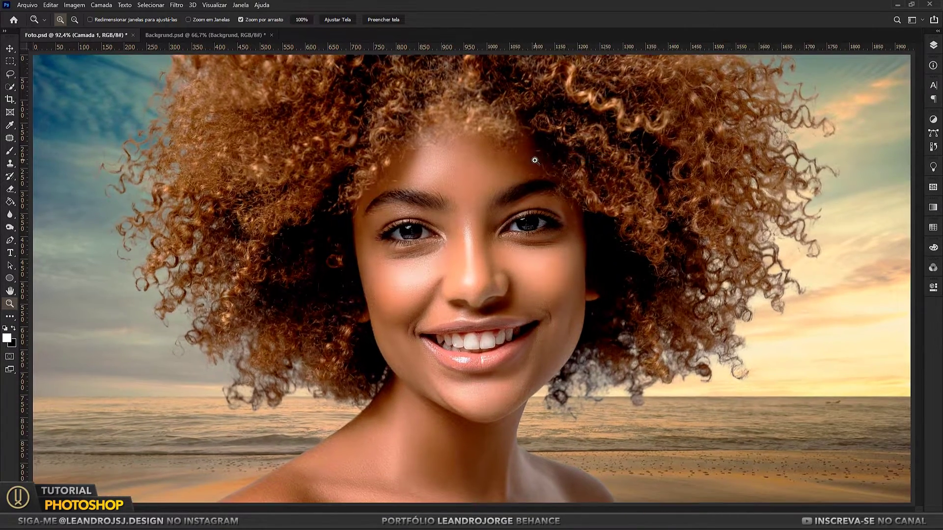
{"action": "key", "text": "ctrl+minus"}
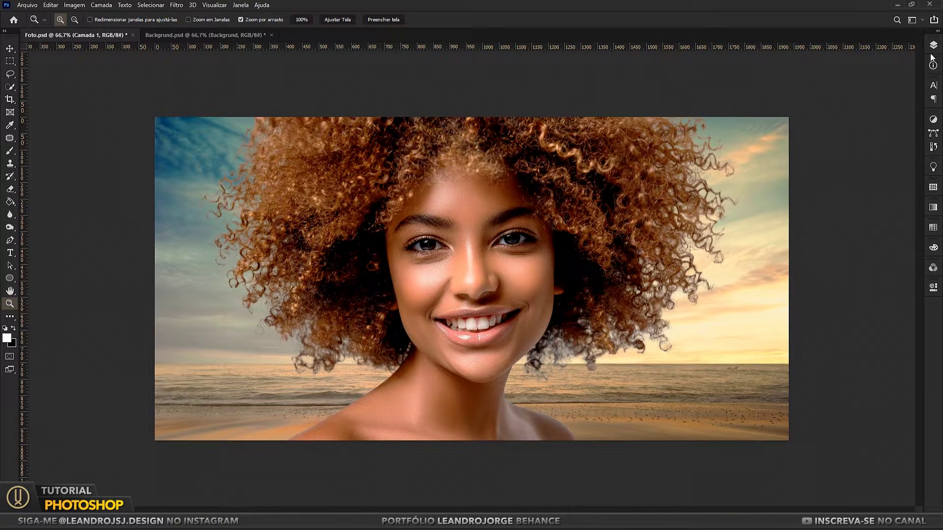
Step: Rename the pasted Camada 1 layer to BG_01
{"action": "left_click", "coordinate": [933, 46]}
{"action": "double_click", "coordinate": [827, 113]}
{"action": "type", "text": "BG 01"}
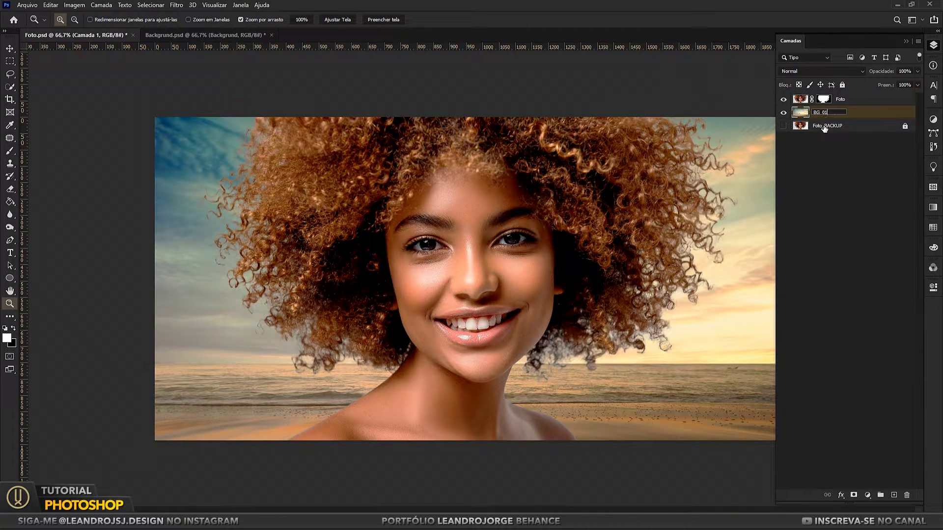
{"action": "key", "text": "Return"}
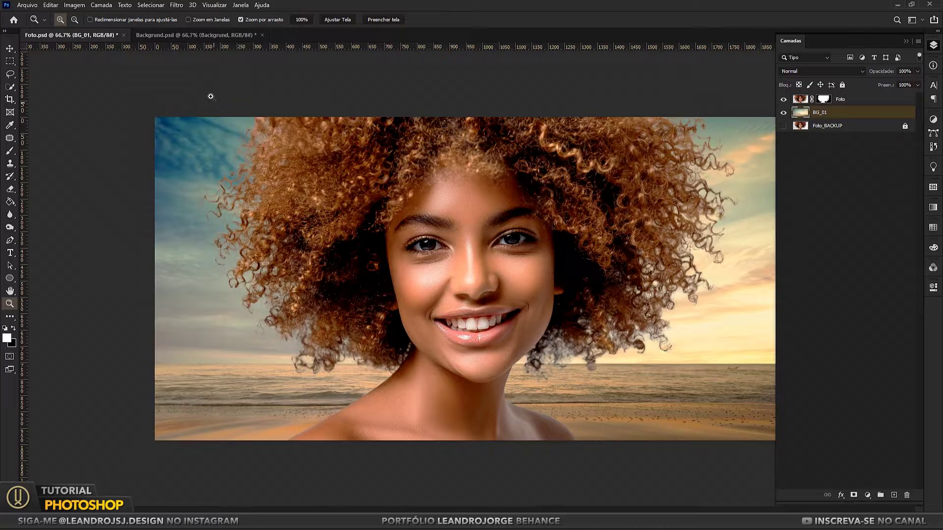
{"action": "left_click", "coordinate": [194, 35]}
Step: Copy the wood-plank layer from Backgrund.psd into Foto.psd and name it BG_02
{"action": "left_click", "coordinate": [783, 99]}
{"action": "left_click", "coordinate": [834, 99]}
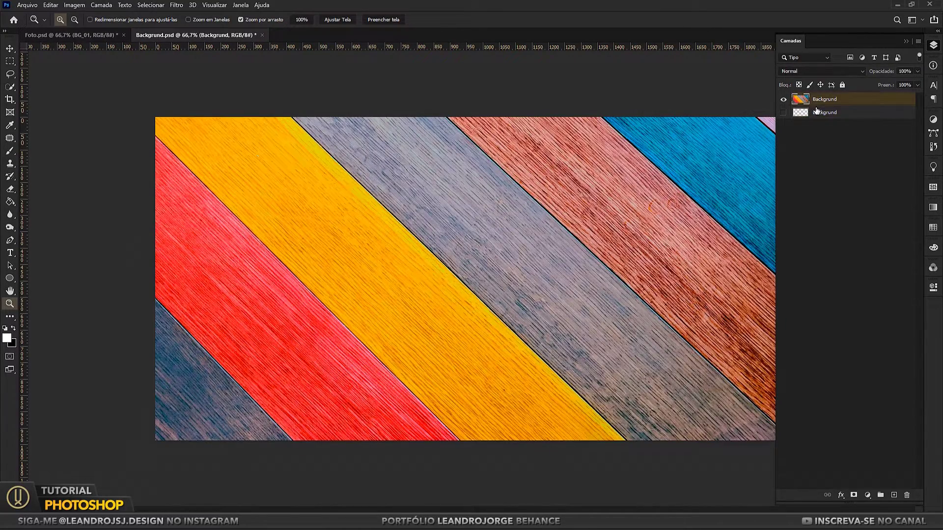
{"action": "mouse_move", "coordinate": [789, 137]}
{"action": "left_mouse_down"}
{"action": "mouse_move", "coordinate": [89, 30]}
{"action": "mouse_move", "coordinate": [542, 318]}
{"action": "left_mouse_up"}
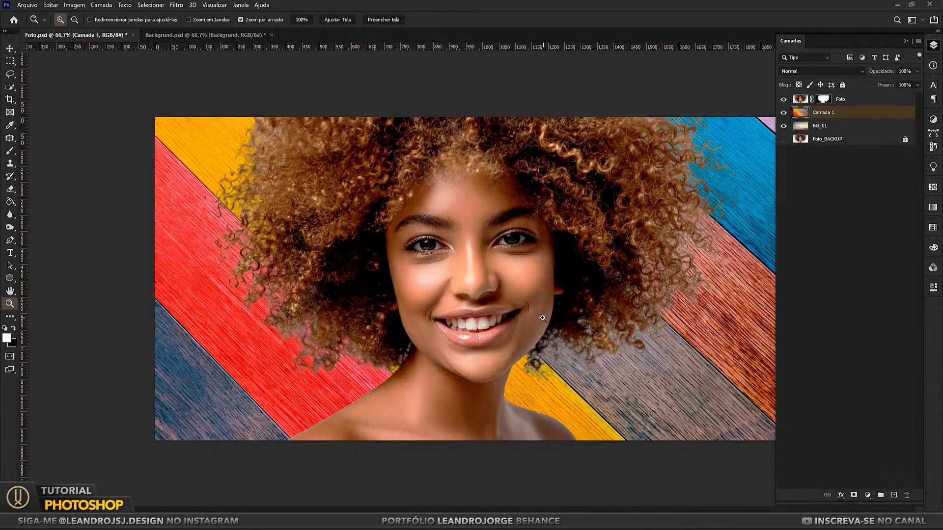
{"action": "double_click", "coordinate": [825, 113]}
{"action": "type", "text": "BG_02"}
{"action": "key", "text": "Return"}
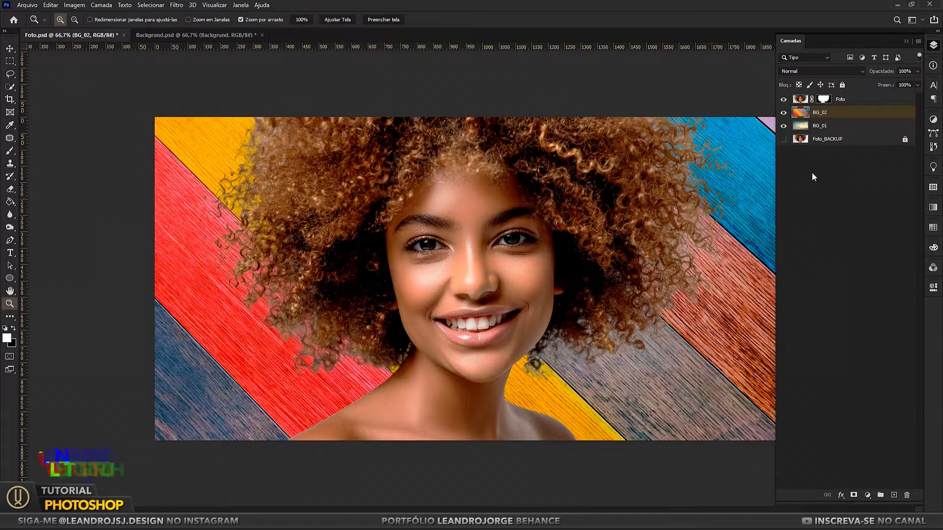
Step: Move BG_02 below BG_01 and hide BG_01 to reveal the wood planks
{"action": "double_click", "coordinate": [838, 114]}
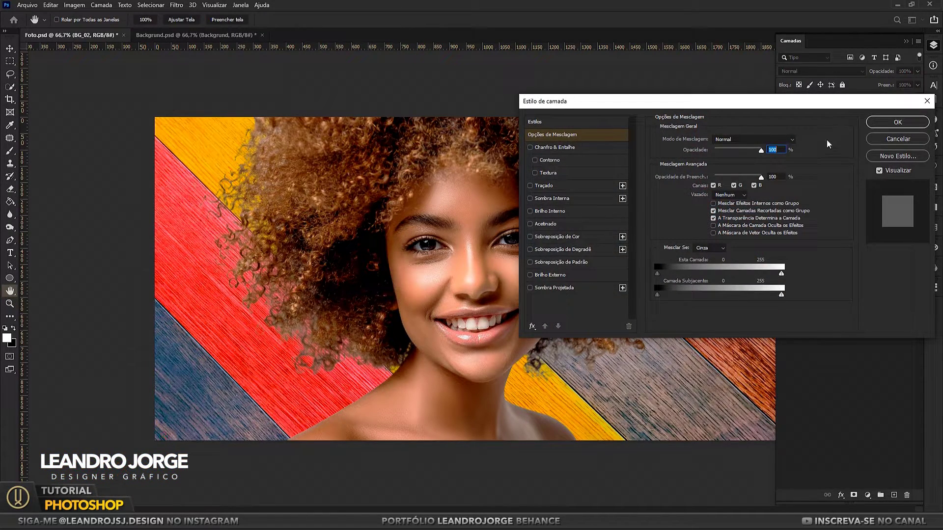
{"action": "key", "text": "Escape"}
{"action": "left_click_drag", "start_coordinate": [837, 113], "coordinate": [835, 128]}
{"action": "left_click", "coordinate": [783, 113]}
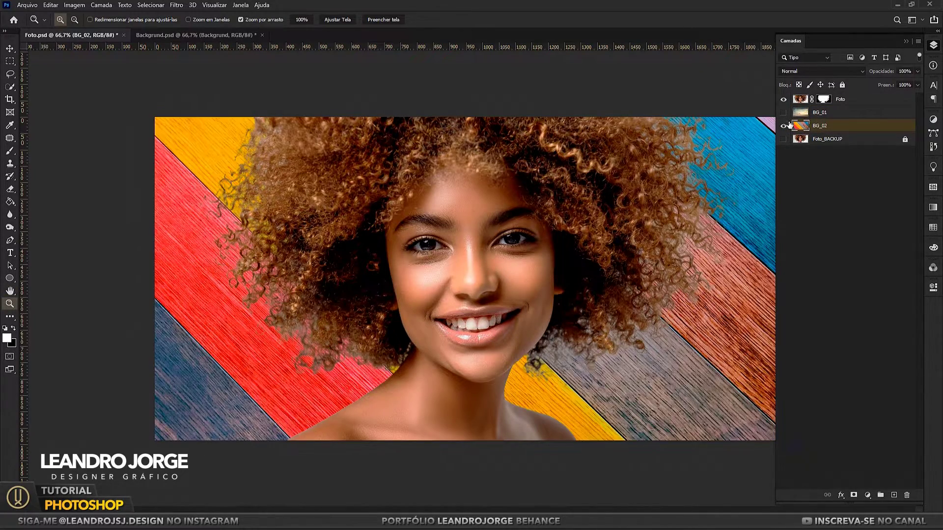
Step: Close Backgrund.psd without saving changes
{"action": "left_click", "coordinate": [262, 35]}
{"action": "left_click", "coordinate": [487, 195]}
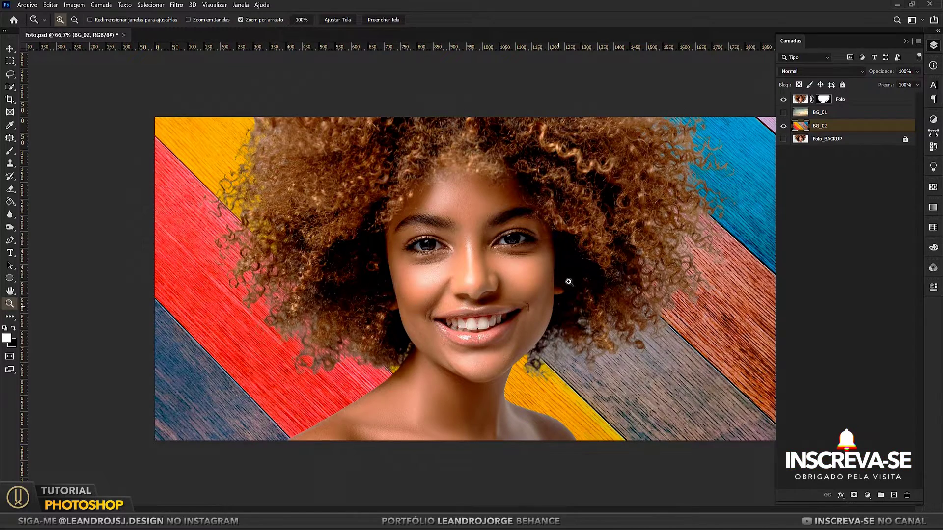
{"action": "key", "text": "F7"}
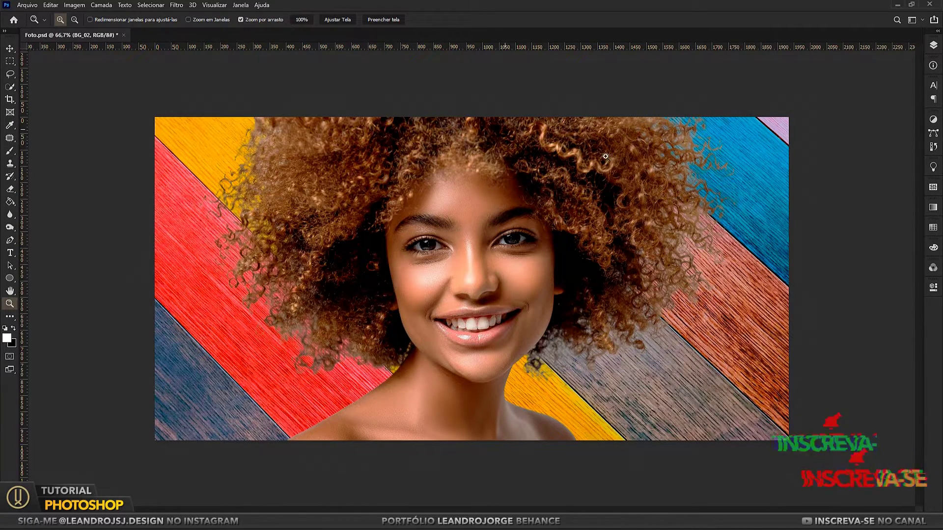
Step: Toggle BG_01 and BG_02 visibility to compare the beach and wood backgrounds
{"action": "left_click", "coordinate": [933, 45]}
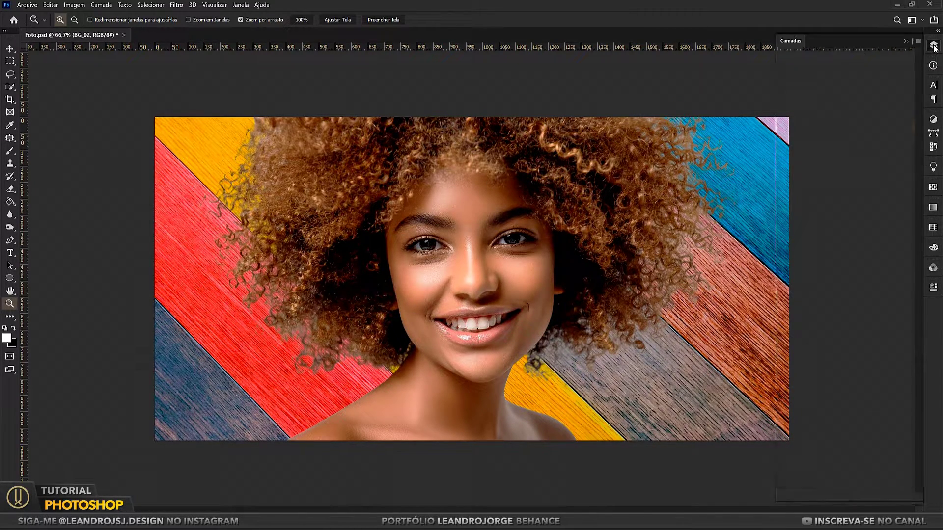
{"action": "left_click", "coordinate": [783, 126]}
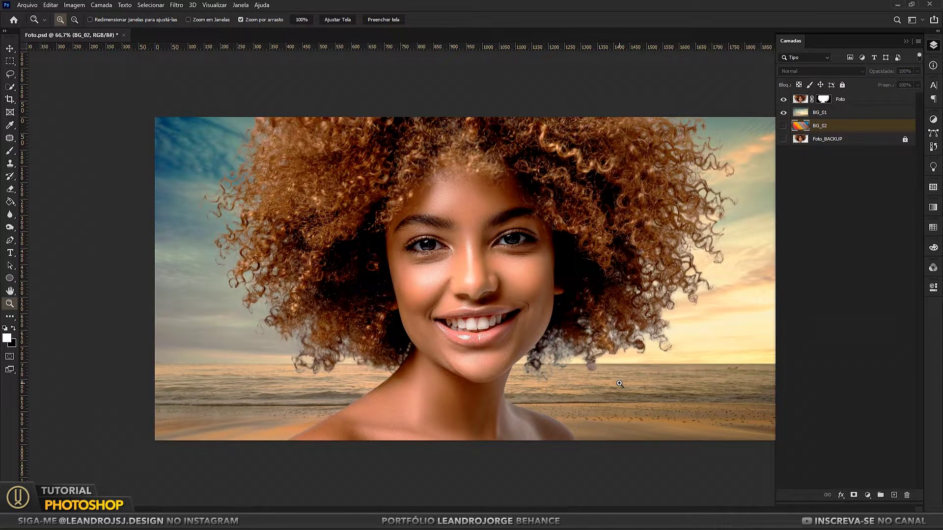
{"action": "left_click", "coordinate": [783, 113]}
{"action": "left_click", "coordinate": [783, 126]}
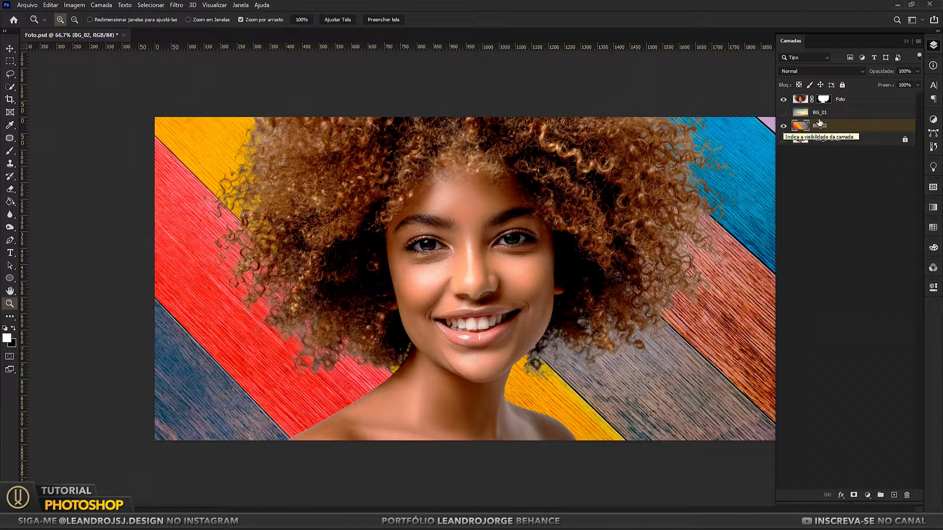
Step: Label Foto, BG_01 and BG_02 green and make the BG_01 beach layer visible again
{"action": "left_click", "coordinate": [849, 100], "text": "shift"}
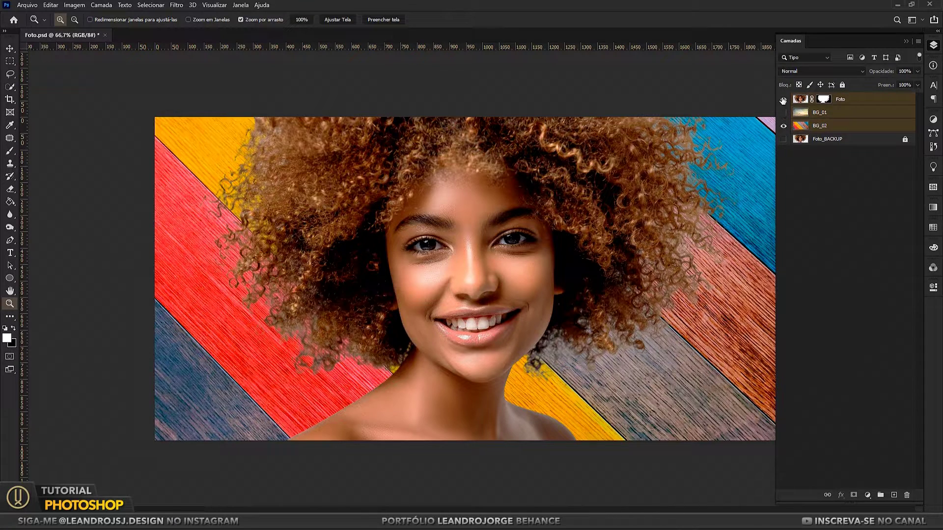
{"action": "right_click", "coordinate": [783, 100]}
{"action": "left_click", "coordinate": [796, 161]}
{"action": "left_click", "coordinate": [783, 112]}
{"action": "key", "text": "F7"}
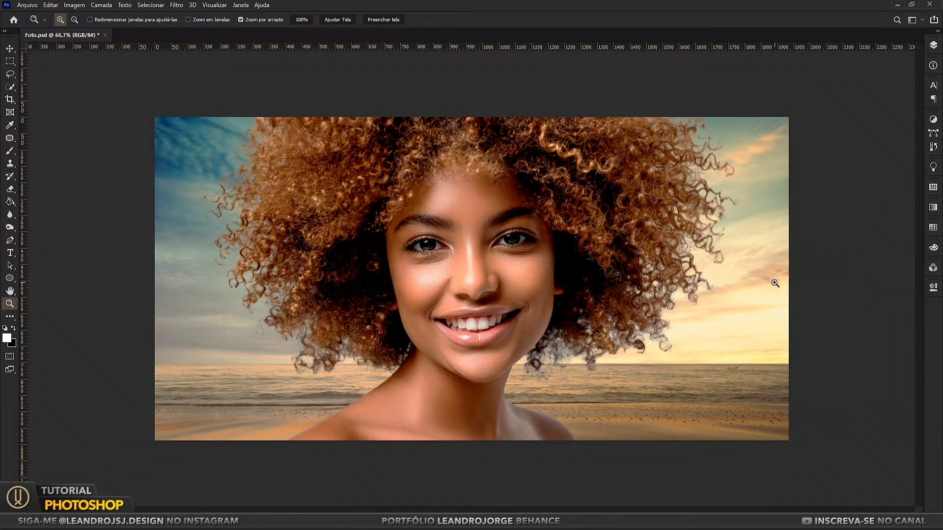